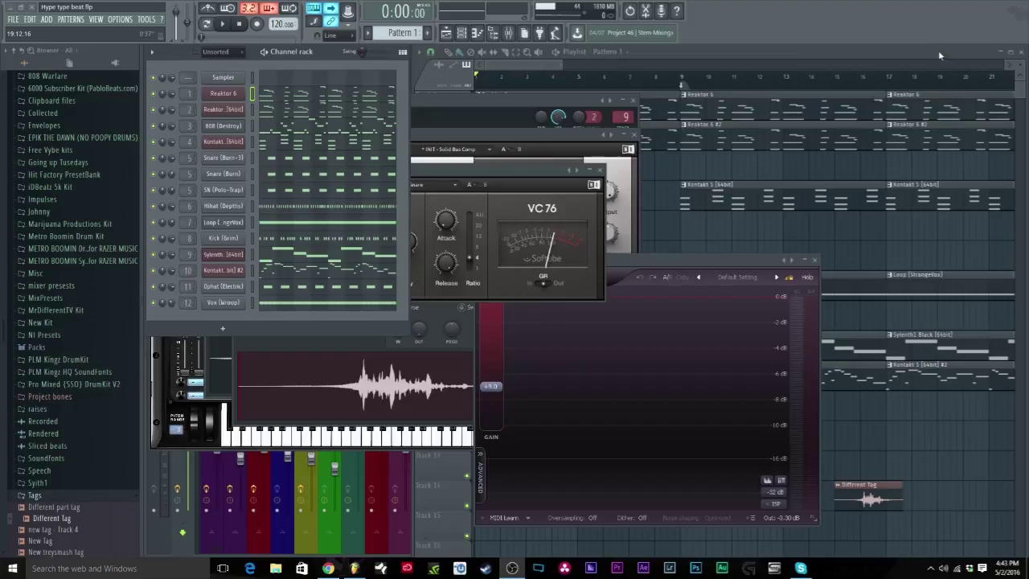
Play the song arrangement in the playlist, mute the Different Tag track, skip ahead to bar 25 and stop playback.
{"action": "left_click", "coordinate": [574, 60]}
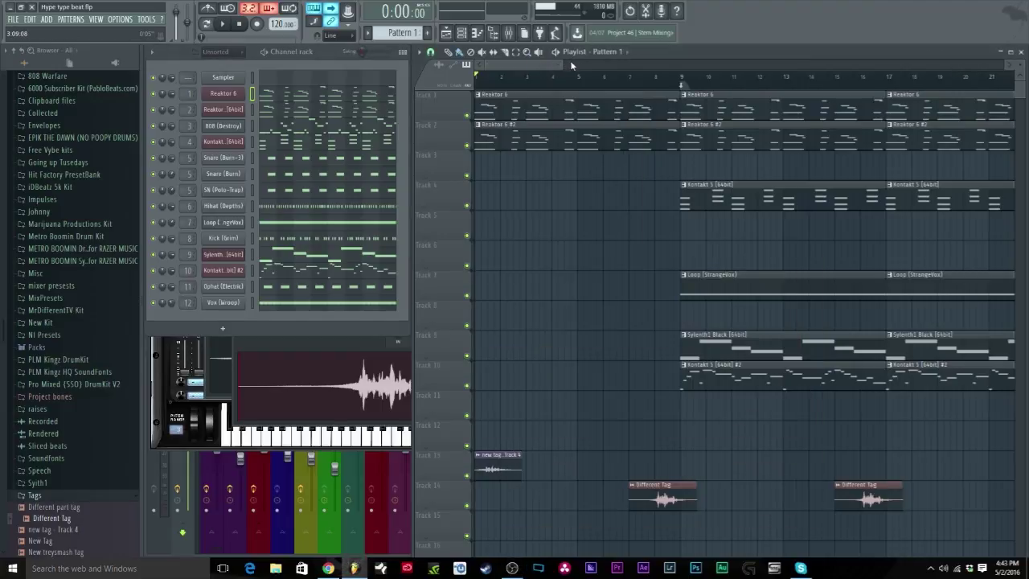
{"action": "left_click_drag", "start_coordinate": [566, 63], "coordinate": [735, 85]}
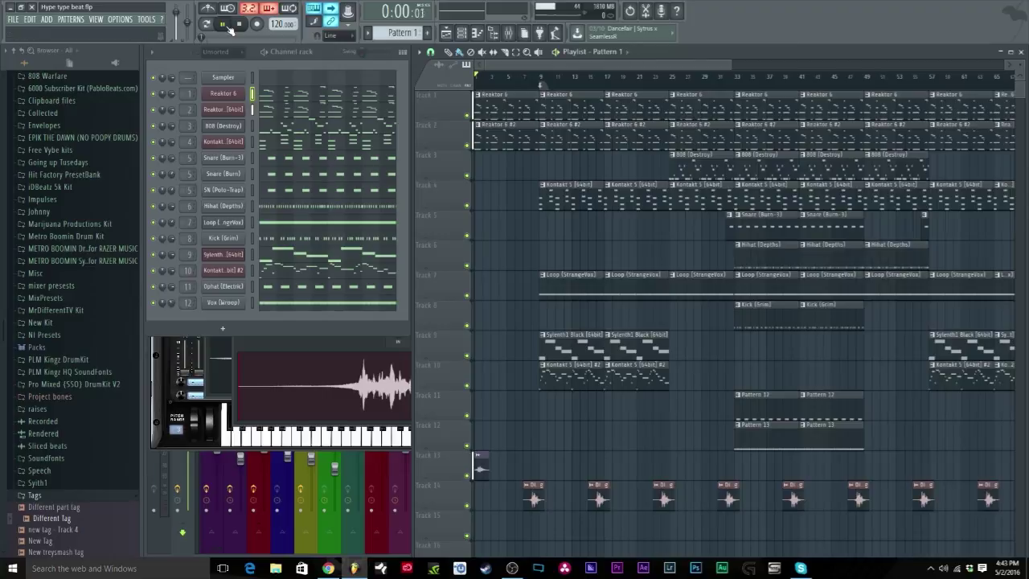
{"action": "left_click", "coordinate": [230, 28]}
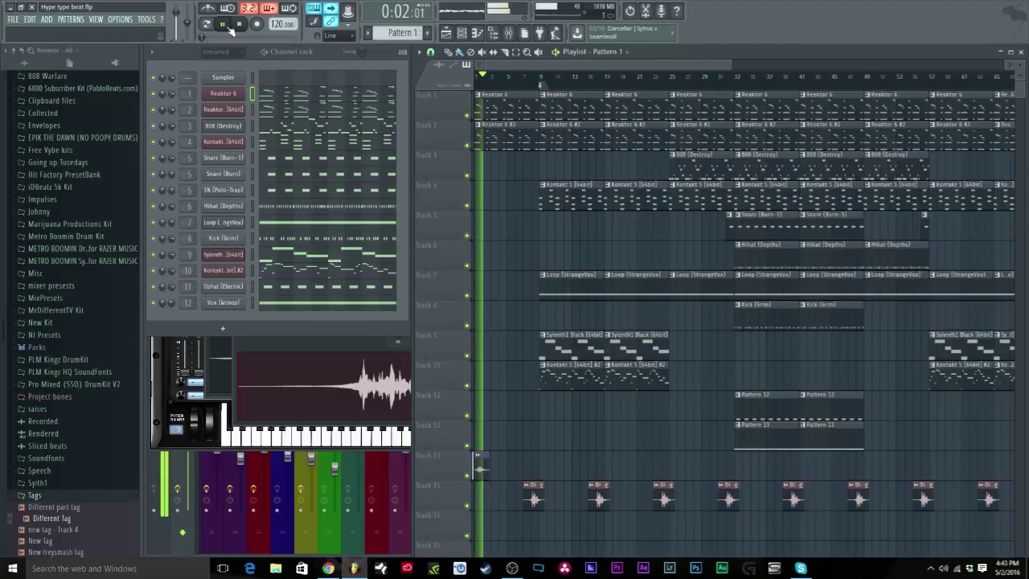
{"action": "left_click", "coordinate": [467, 505]}
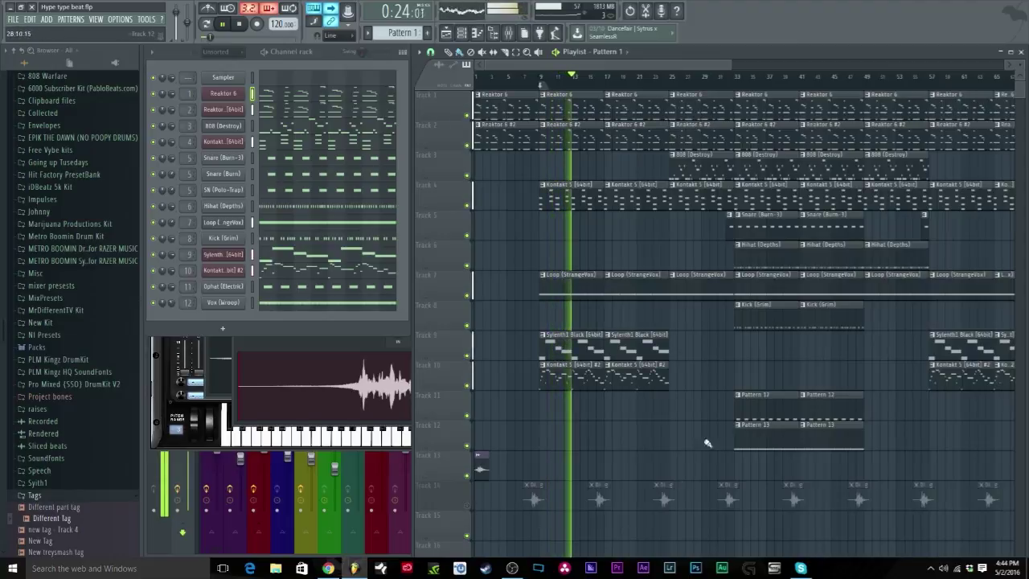
{"action": "left_click", "coordinate": [670, 77]}
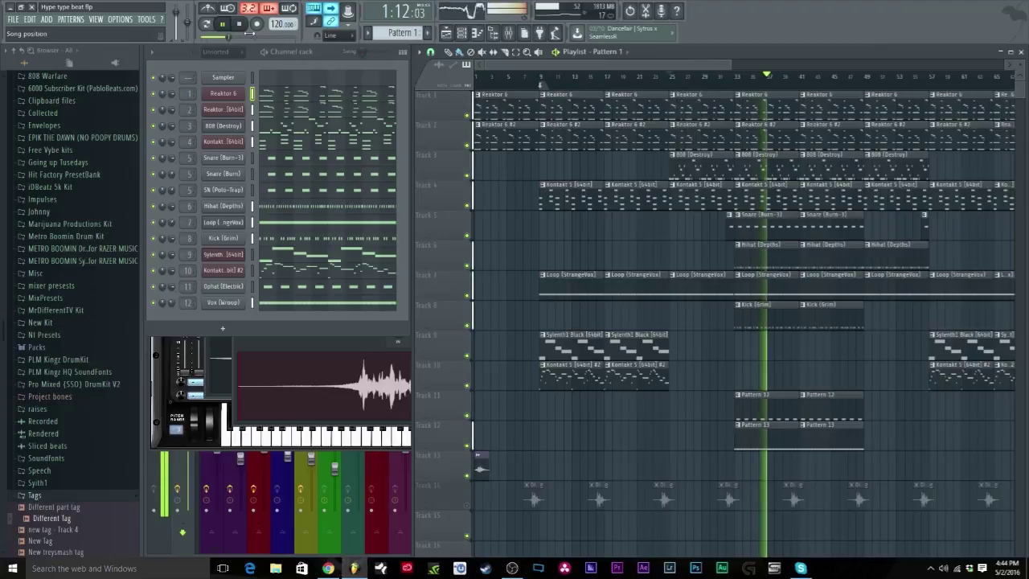
{"action": "left_click", "coordinate": [241, 25]}
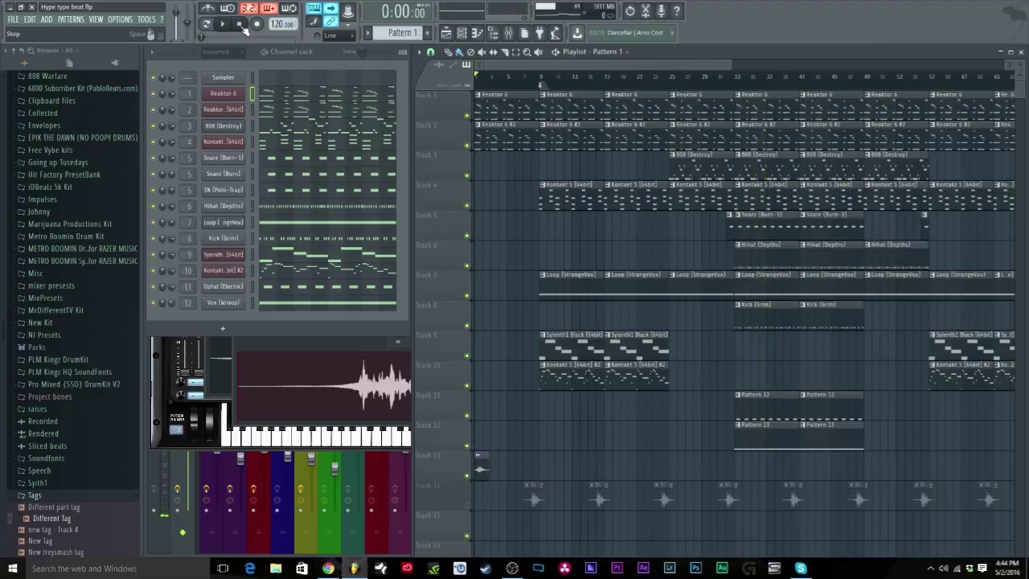
Solo the keys 1 track in the mixer and switch playback to pattern mode.
{"action": "left_click", "coordinate": [508, 32]}
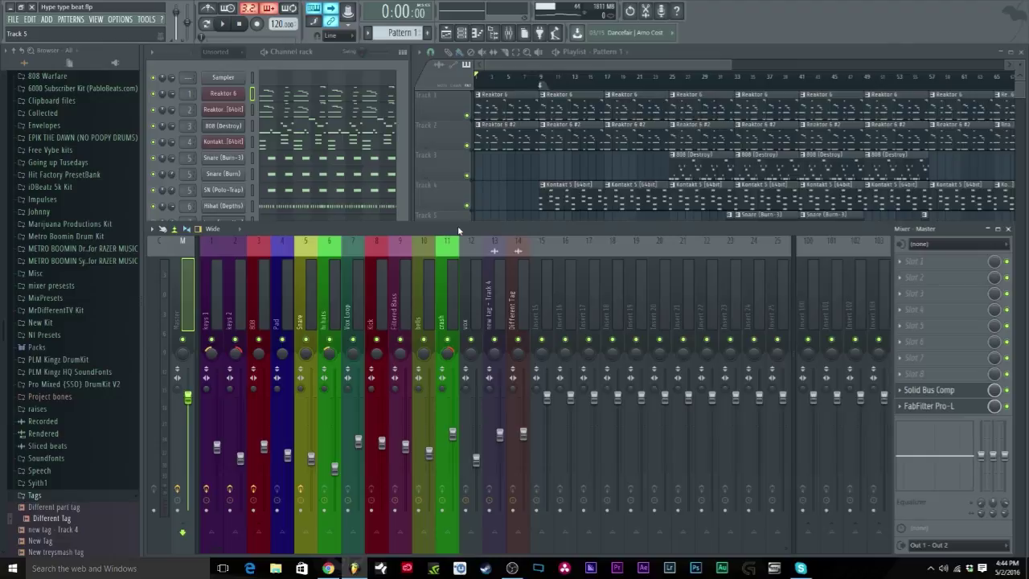
{"action": "right_click", "coordinate": [211, 340]}
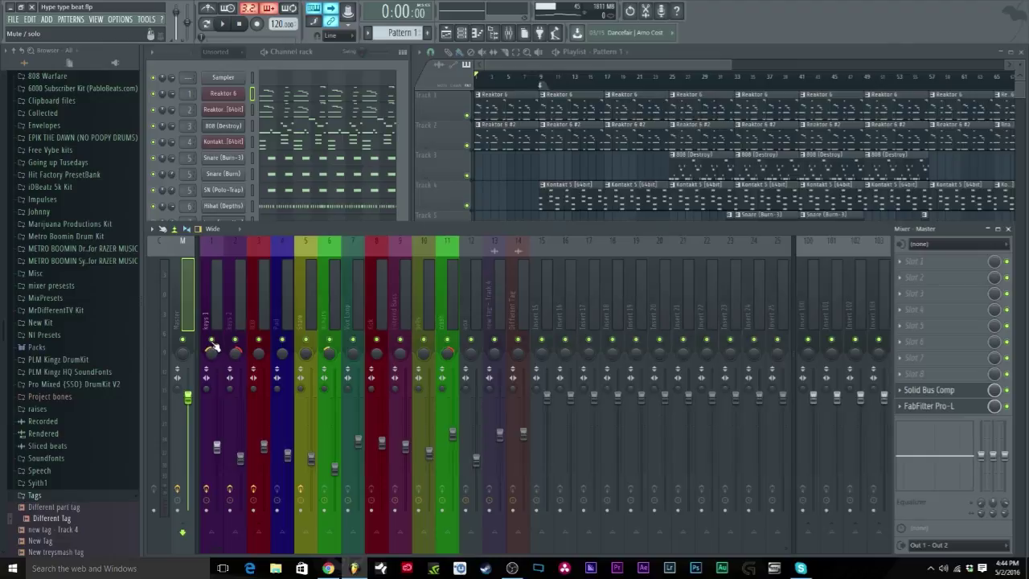
{"action": "left_click", "coordinate": [215, 316]}
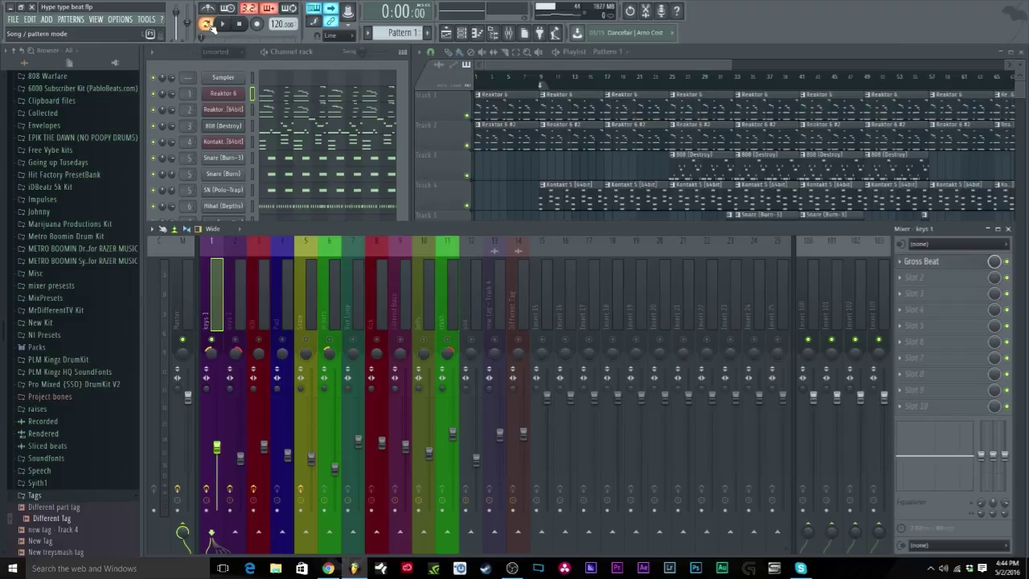
Open the Reaktor 6 channel's instrument to examine its Kontour Elemental sound, and close it again.
{"action": "left_click", "coordinate": [232, 96]}
{"action": "left_click_drag", "start_coordinate": [243, 136], "coordinate": [400, 60]}
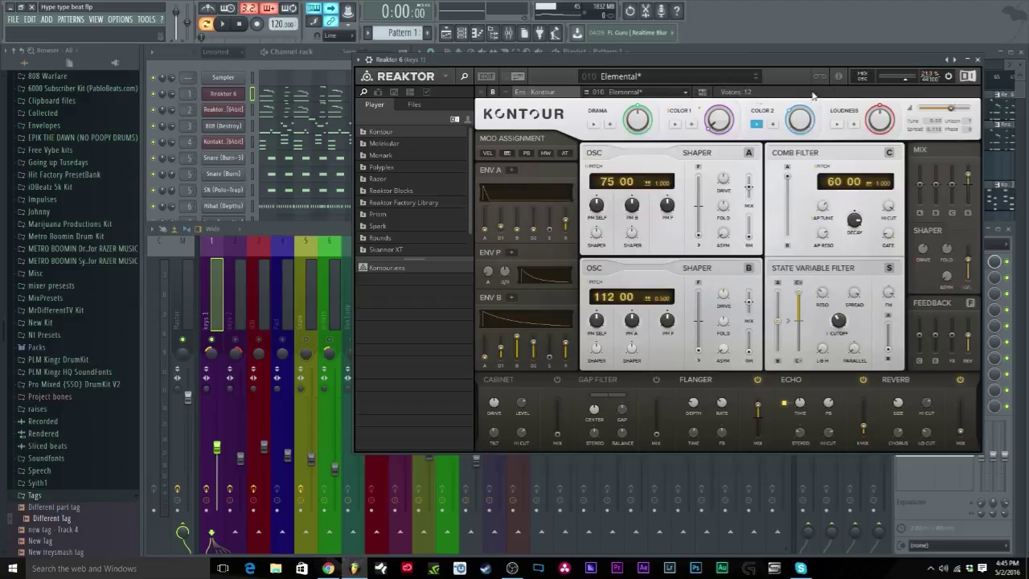
{"action": "left_click", "coordinate": [978, 59]}
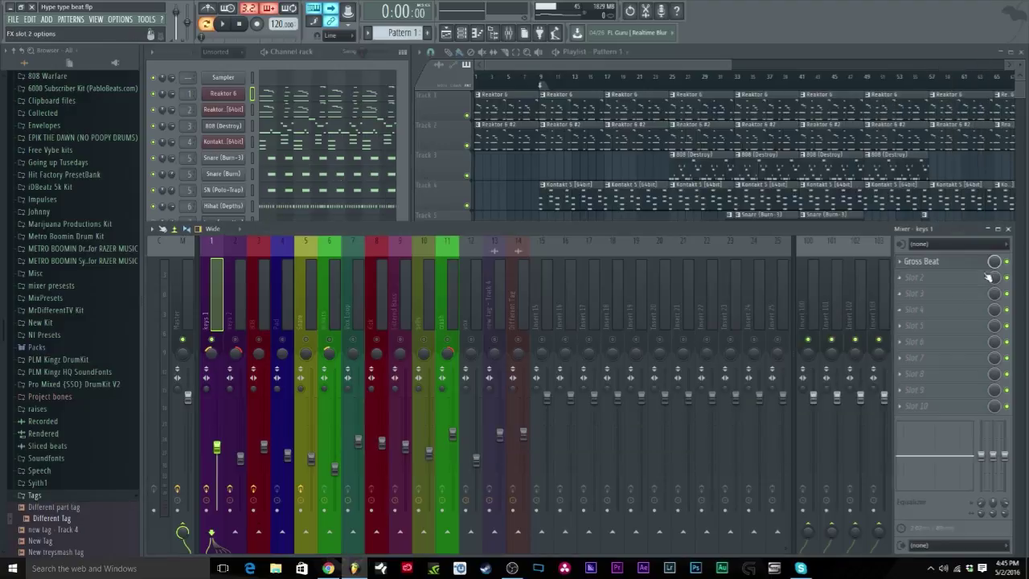
Open the Reaktor 6 channel in the piano roll and examine its melody notes.
{"action": "left_click", "coordinate": [290, 92]}
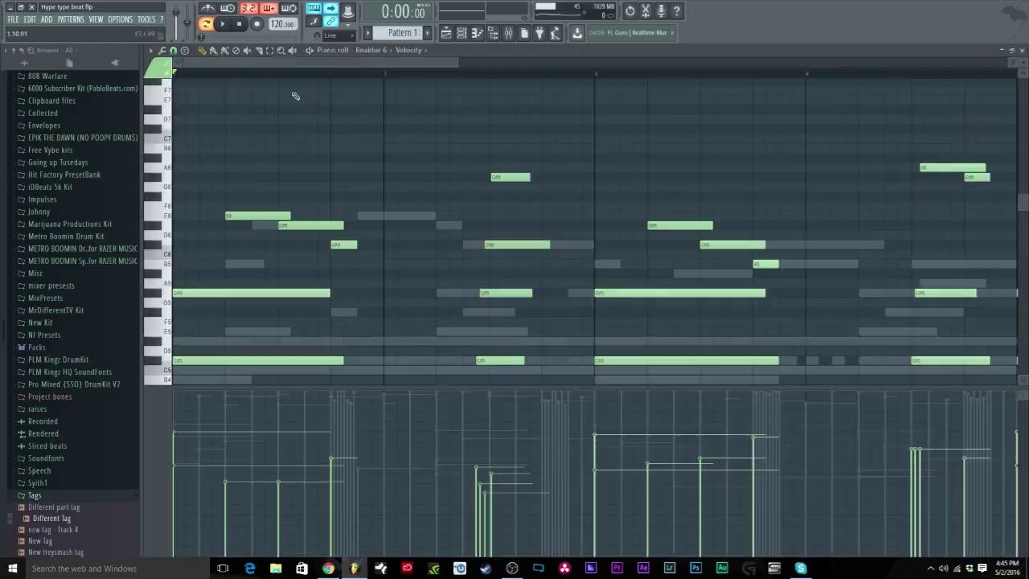
{"action": "scroll", "coordinate": [301, 113], "scroll_direction": "down", "scroll_amount": 2}
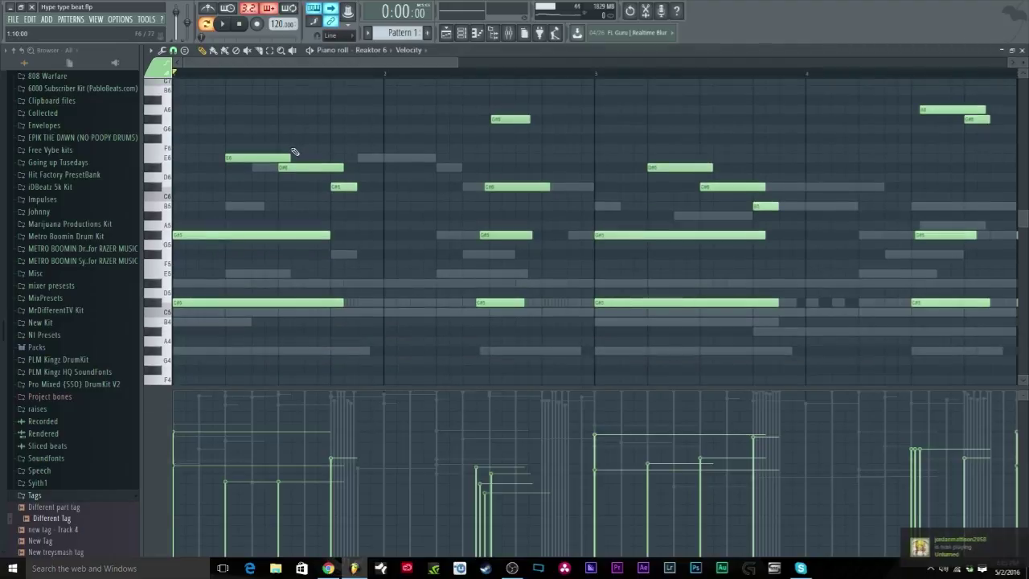
{"action": "scroll", "coordinate": [295, 151], "scroll_direction": "down", "scroll_amount": 1}
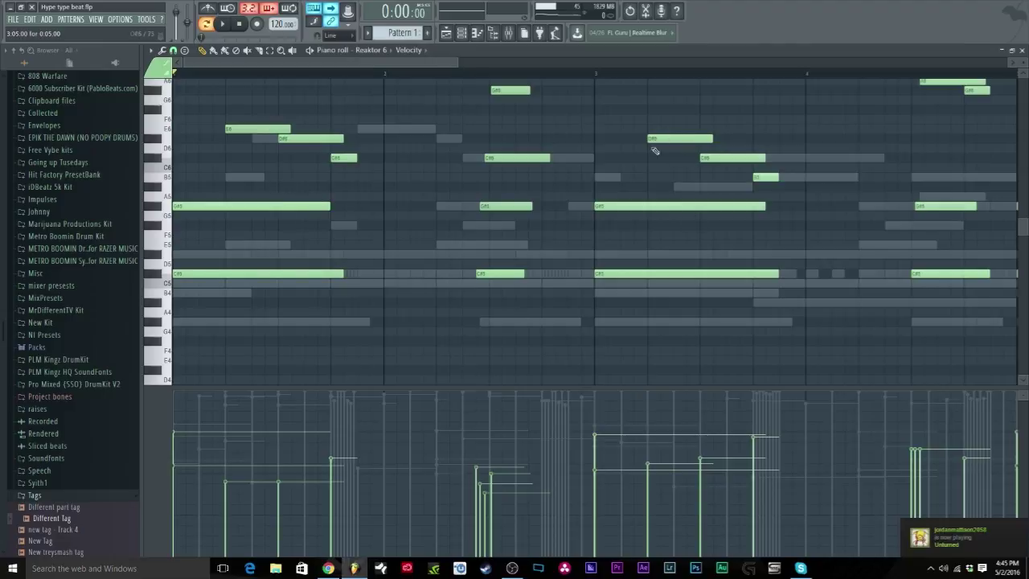
Draw a three-note chord of E6, C#6 and A#5 at the start of bar 2 in the piano roll.
{"action": "left_click", "coordinate": [392, 129]}
{"action": "left_click", "coordinate": [394, 158]}
{"action": "left_click", "coordinate": [392, 186]}
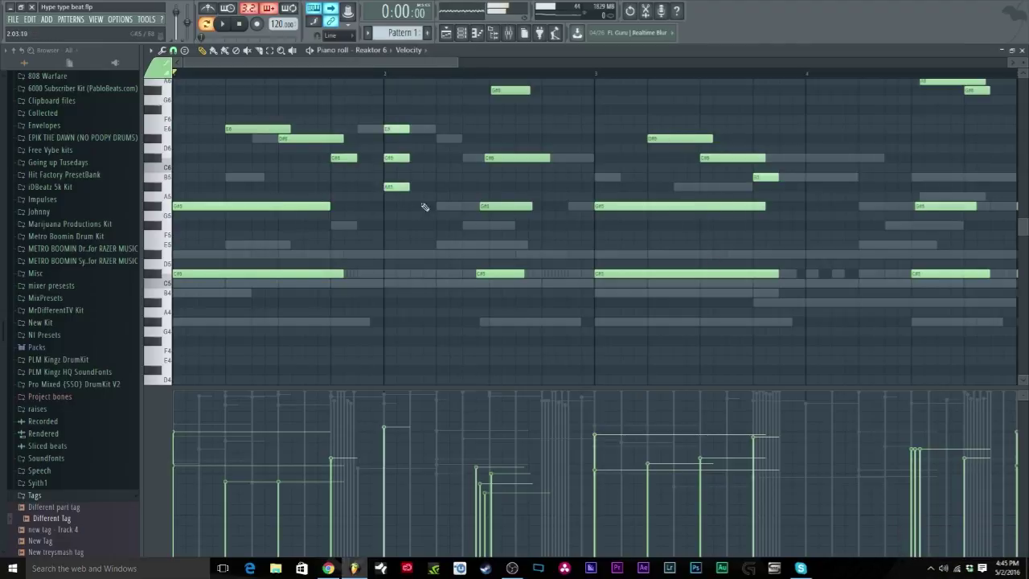
Try the strumizer on the three-note chord at bar 2, and delete the chord.
{"action": "left_click_drag", "start_coordinate": [416, 115], "coordinate": [376, 196]}
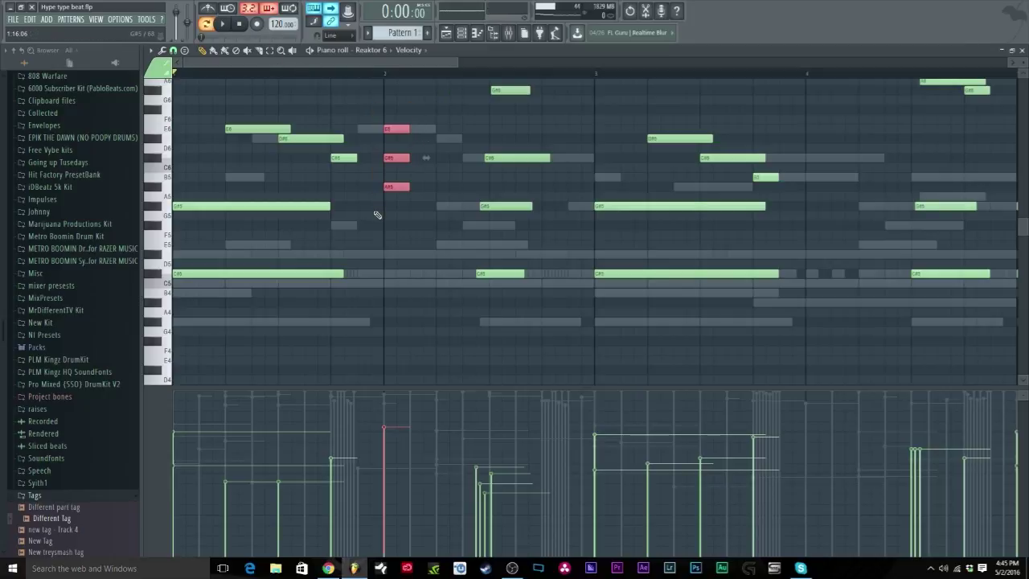
{"action": "key", "text": "alt+s"}
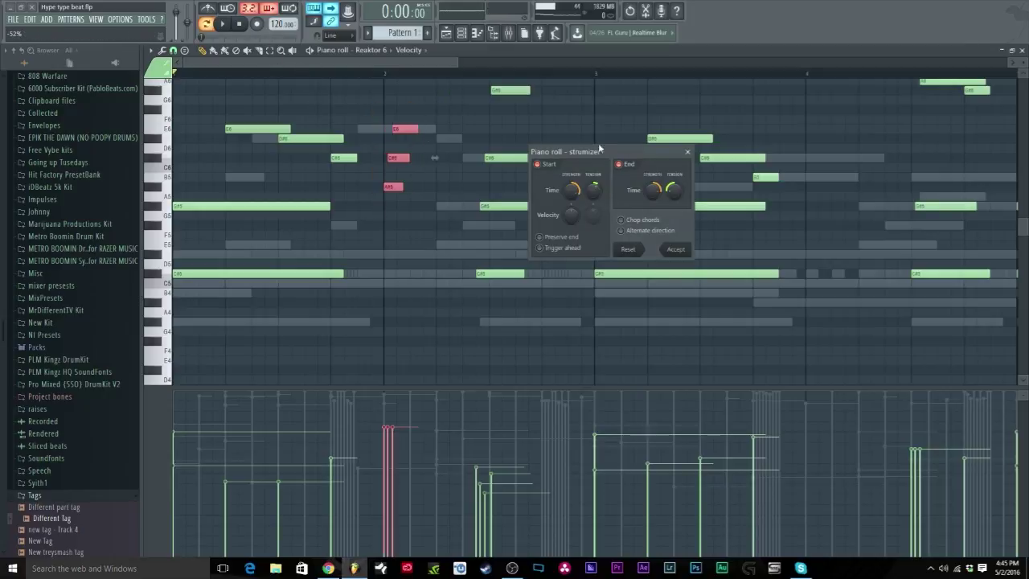
{"action": "left_click", "coordinate": [687, 152]}
{"action": "key", "text": "Delete"}
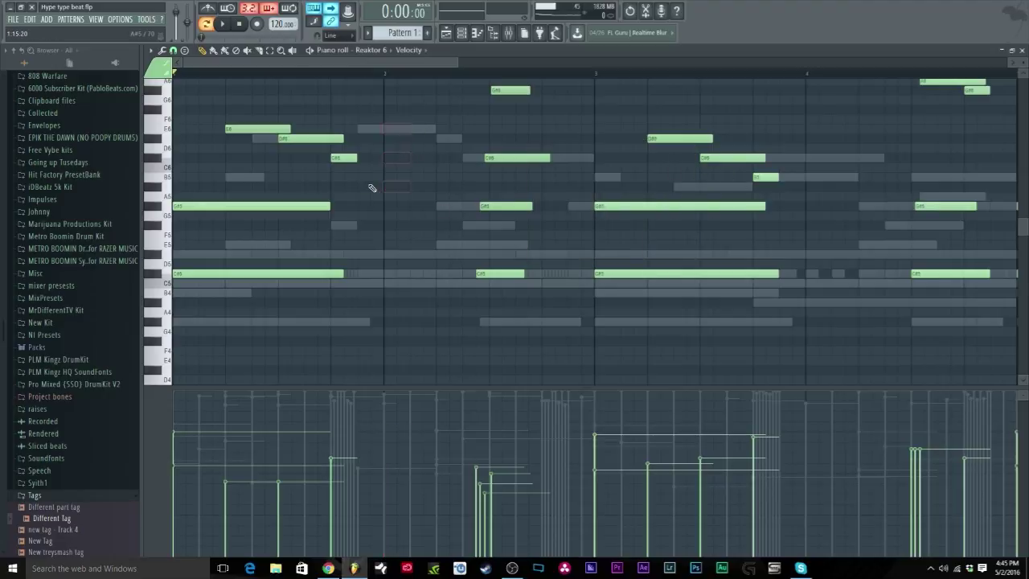
Bypass Gross Beat on keys 1 and play the Reaktor 6 melody dry, enlarging the piano roll's note area.
{"action": "left_click", "coordinate": [508, 33]}
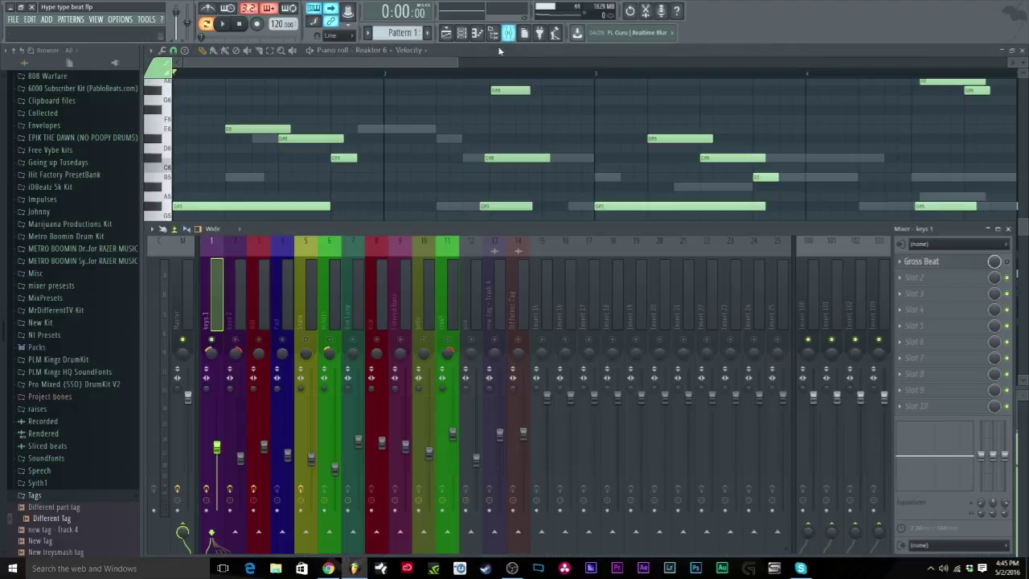
{"action": "left_click", "coordinate": [344, 57]}
{"action": "key", "text": "space"}
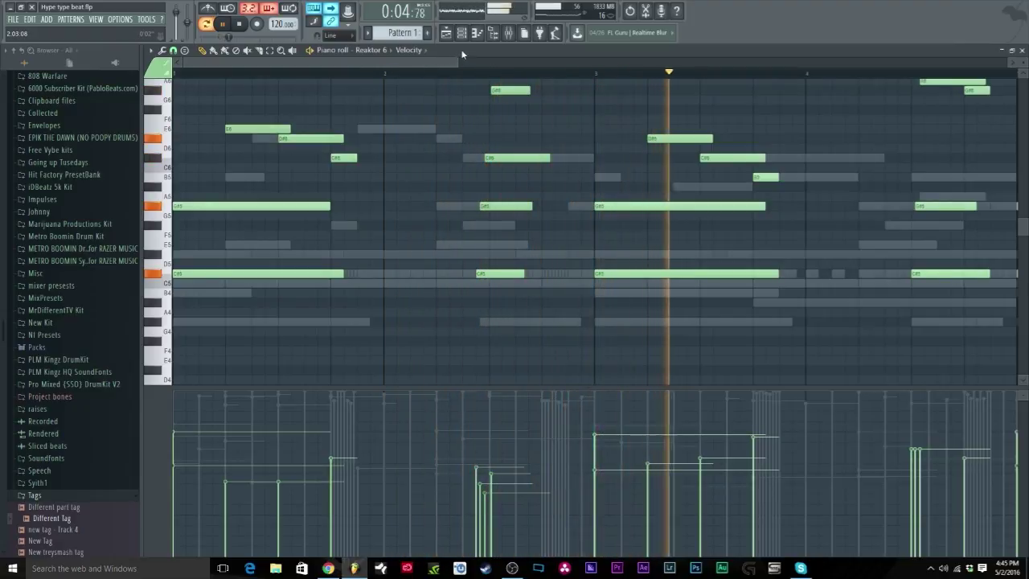
{"action": "scroll", "coordinate": [777, 138], "scroll_direction": "up", "scroll_amount": 2}
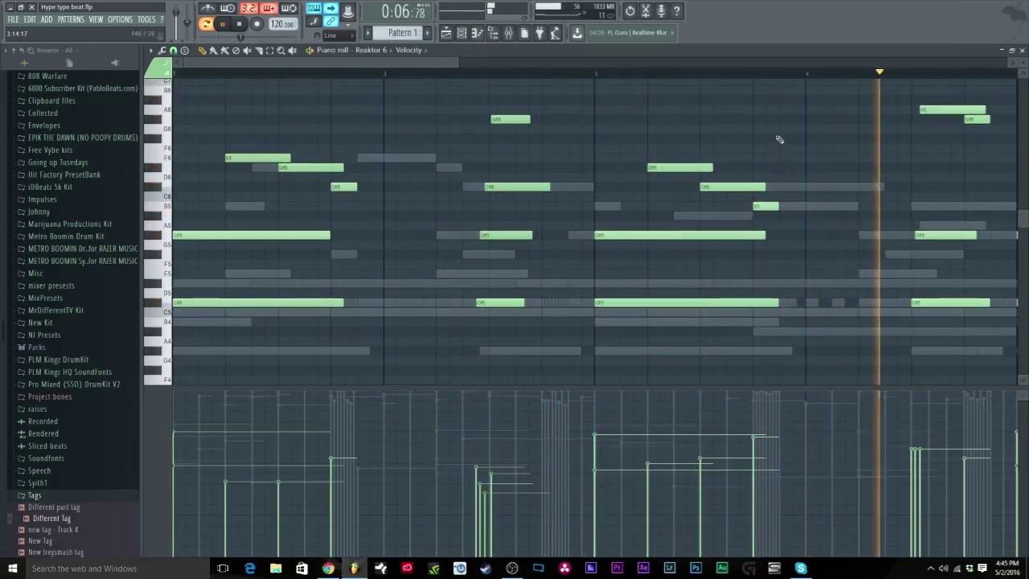
{"action": "key", "text": "space"}
{"action": "left_click_drag", "start_coordinate": [611, 387], "coordinate": [611, 431]}
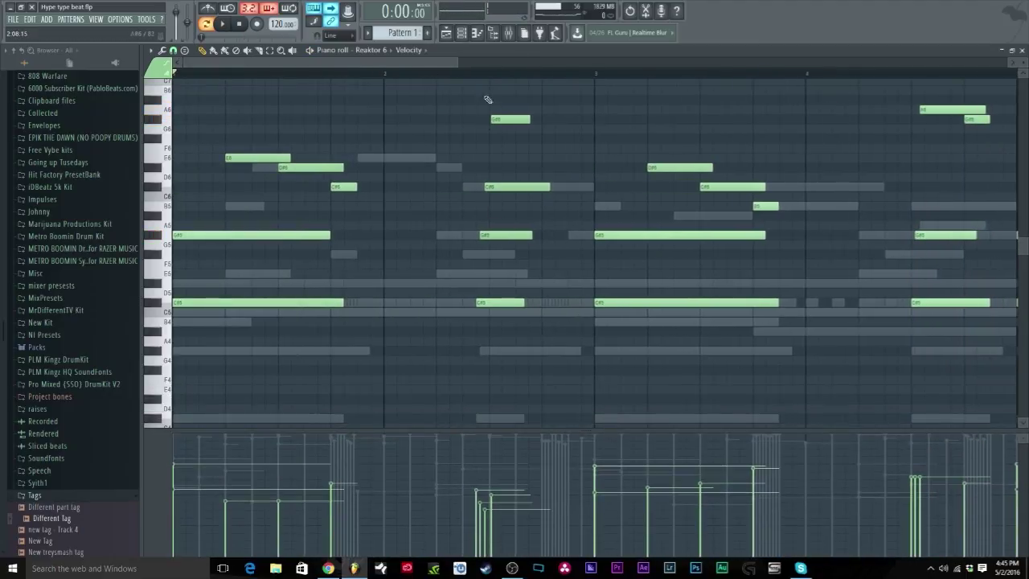
Re-enable Gross Beat on keys 1, view its preset list and play the melody through the Slow Tripplet time effect.
{"action": "left_click", "coordinate": [508, 33]}
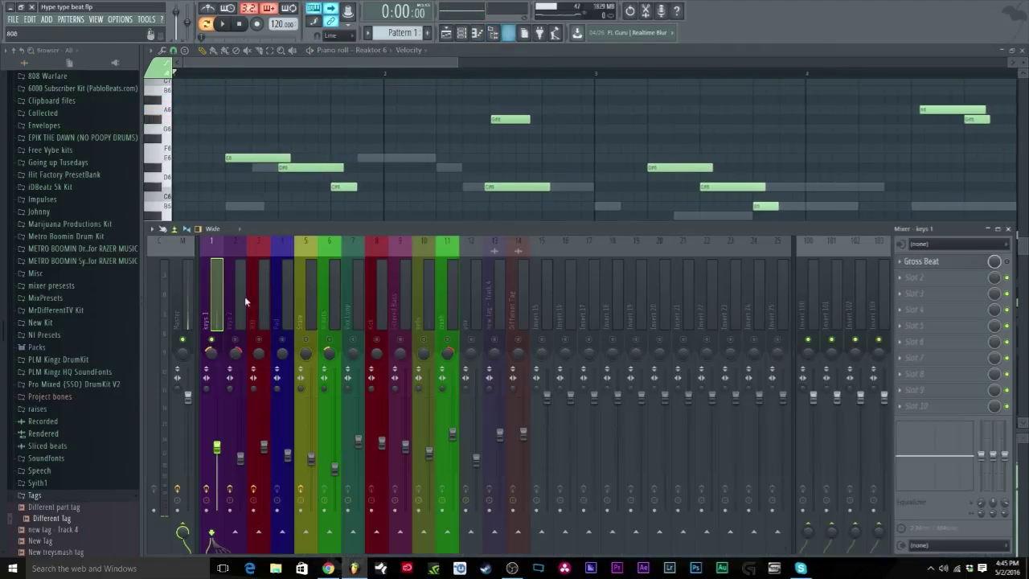
{"action": "left_click", "coordinate": [985, 261]}
{"action": "left_click", "coordinate": [610, 157]}
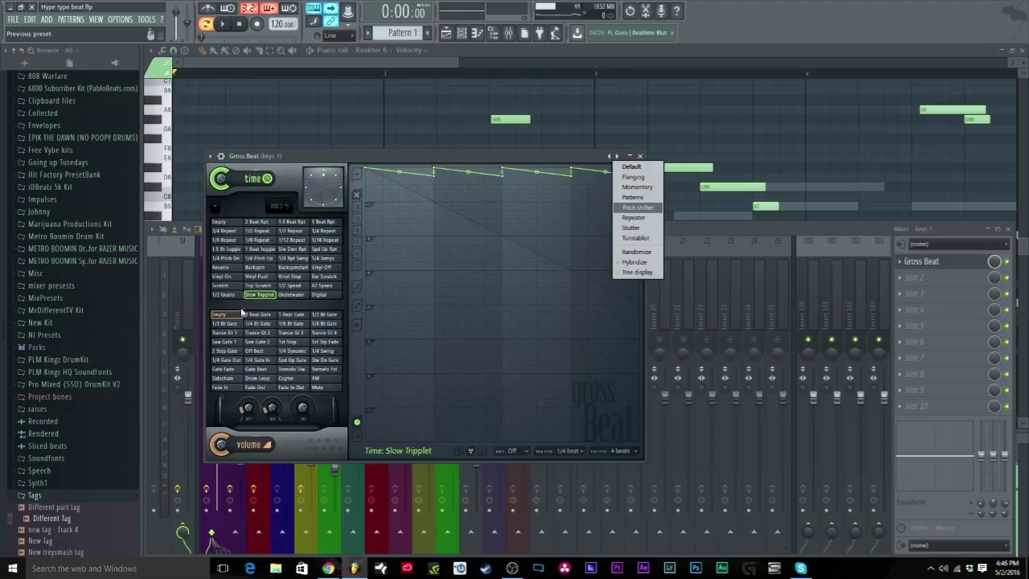
{"action": "left_click", "coordinate": [642, 159]}
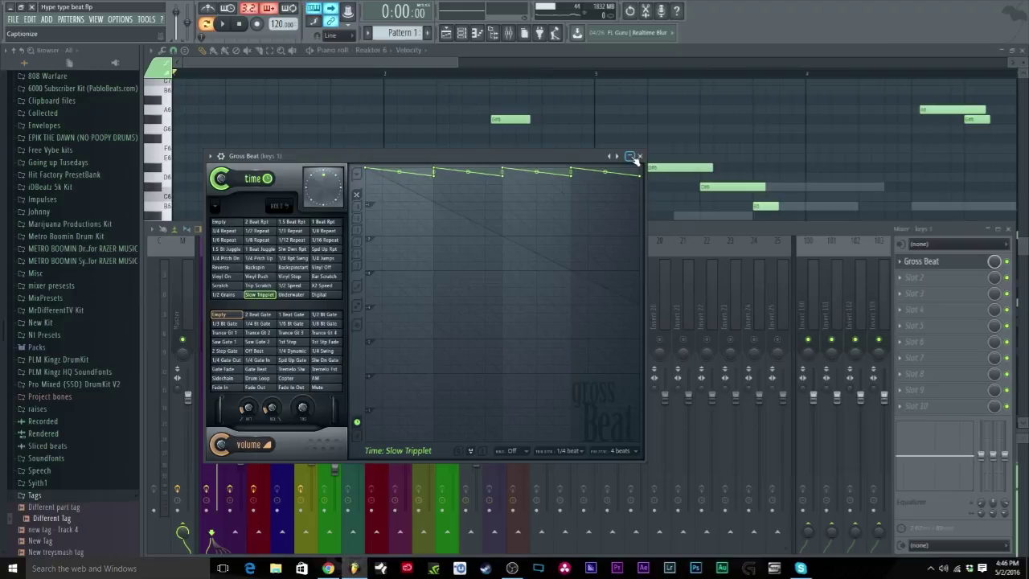
{"action": "key", "text": "space"}
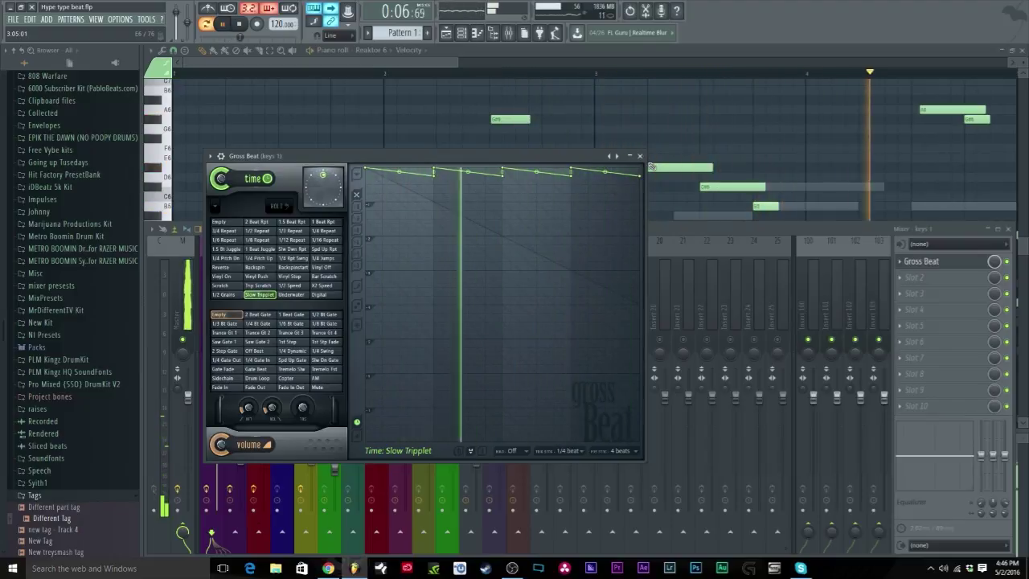
{"action": "key", "text": "space"}
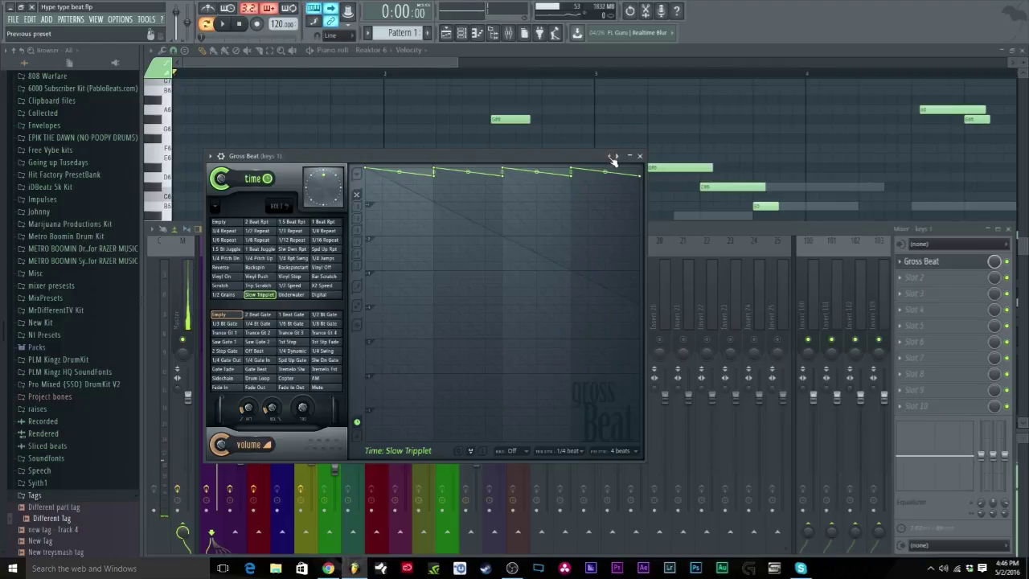
{"action": "left_click", "coordinate": [639, 156]}
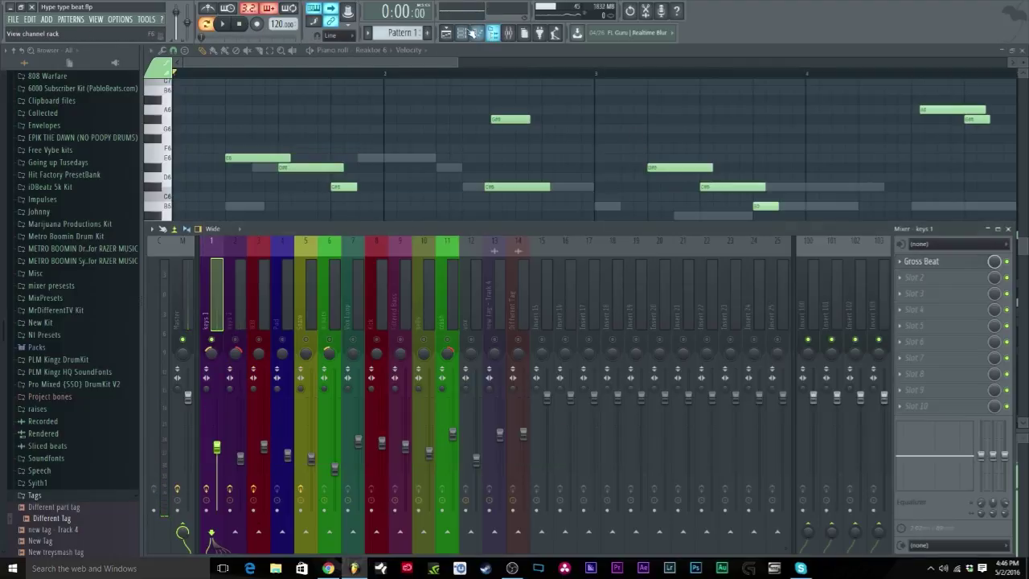
Unmute keys 2 in the mixer and examine the Unicorn sound in its Reaktor5 instrument with the wrapper settings hidden.
{"action": "left_click", "coordinate": [235, 340]}
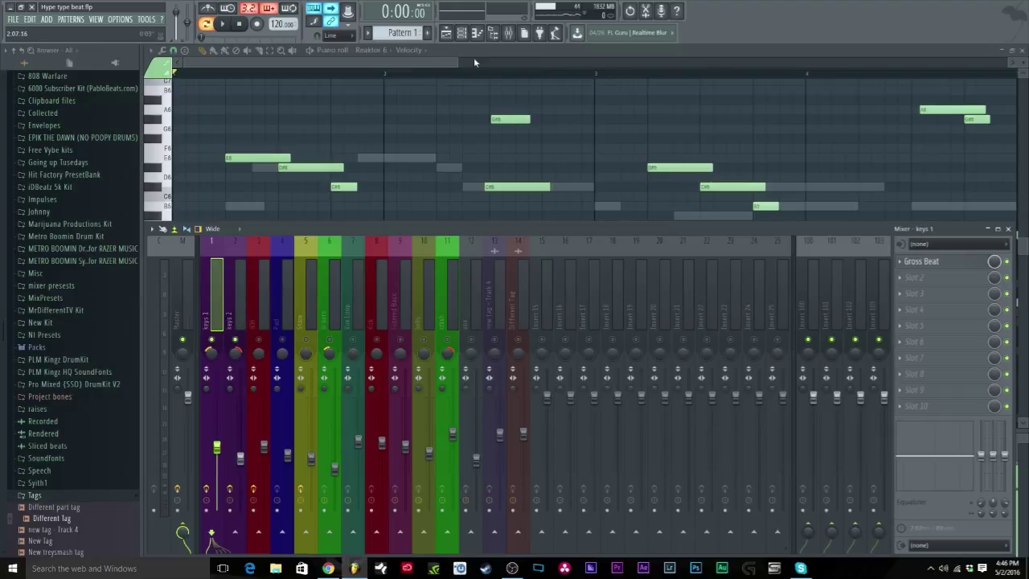
{"action": "left_click", "coordinate": [461, 33]}
{"action": "left_click", "coordinate": [220, 111]}
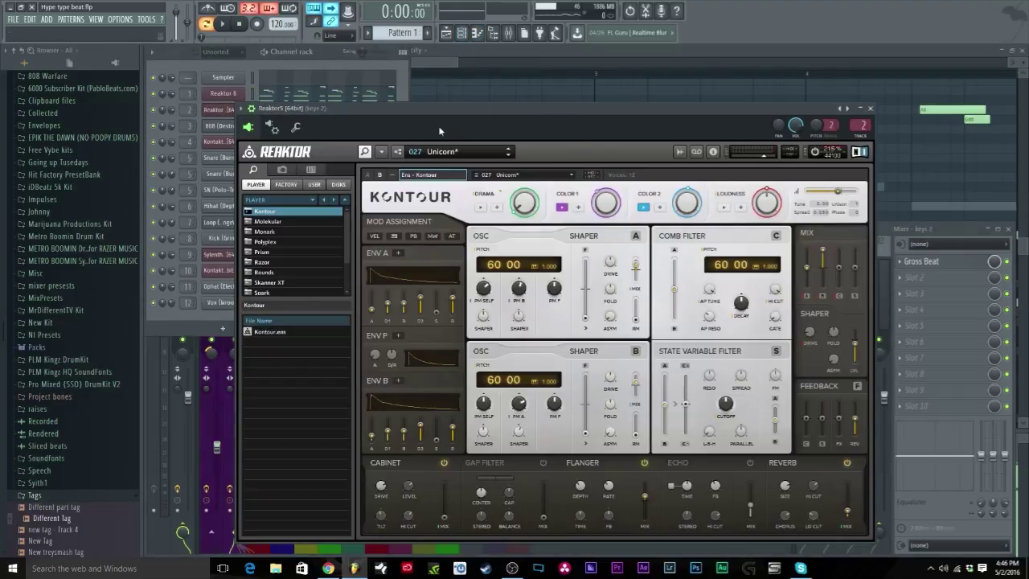
{"action": "left_click_drag", "start_coordinate": [443, 113], "coordinate": [515, 74]}
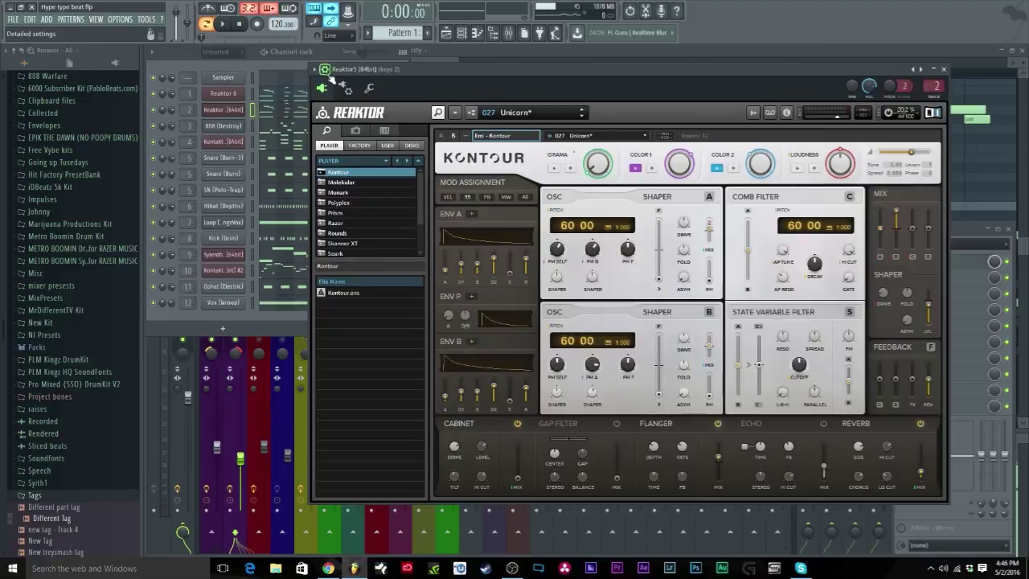
{"action": "left_click", "coordinate": [326, 72]}
{"action": "left_click_drag", "start_coordinate": [410, 71], "coordinate": [442, 97]}
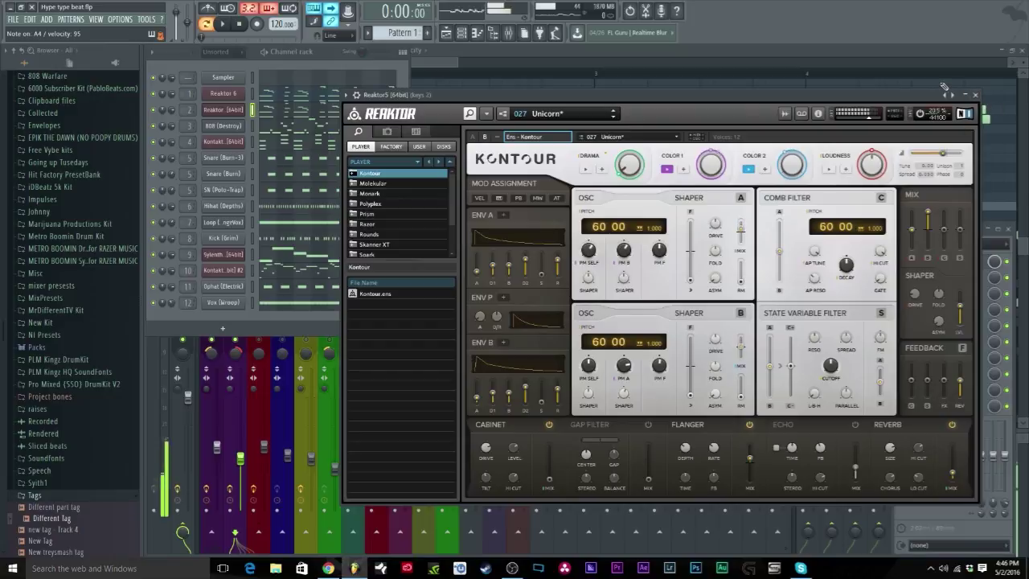
{"action": "left_click", "coordinate": [975, 94]}
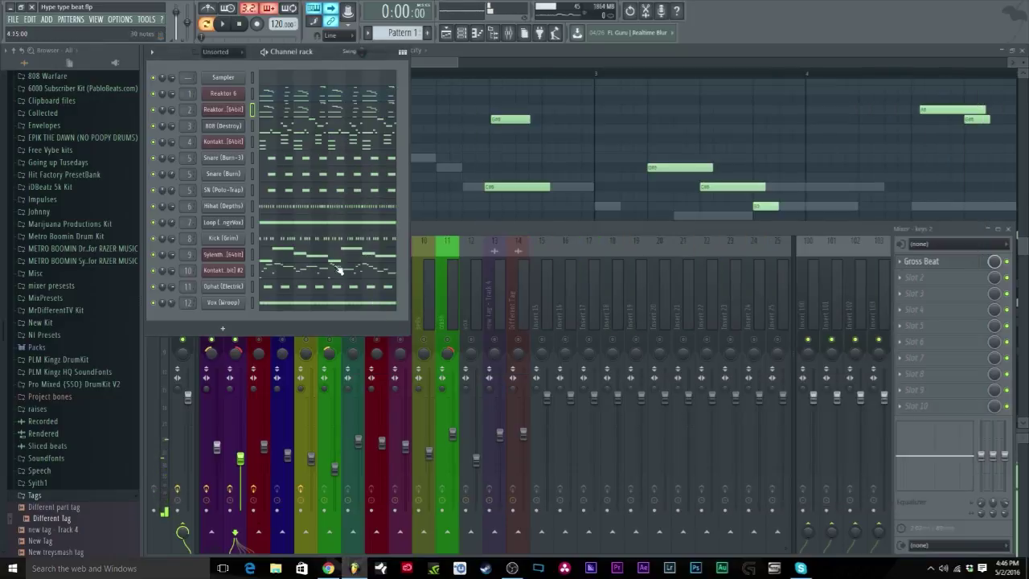
Mute keys 1 and play the pattern to hear keys 2 alone, bringing keys 1 back in before stopping.
{"action": "type", "text": "bells"}
{"action": "left_click", "coordinate": [214, 344]}
{"action": "key", "text": "space"}
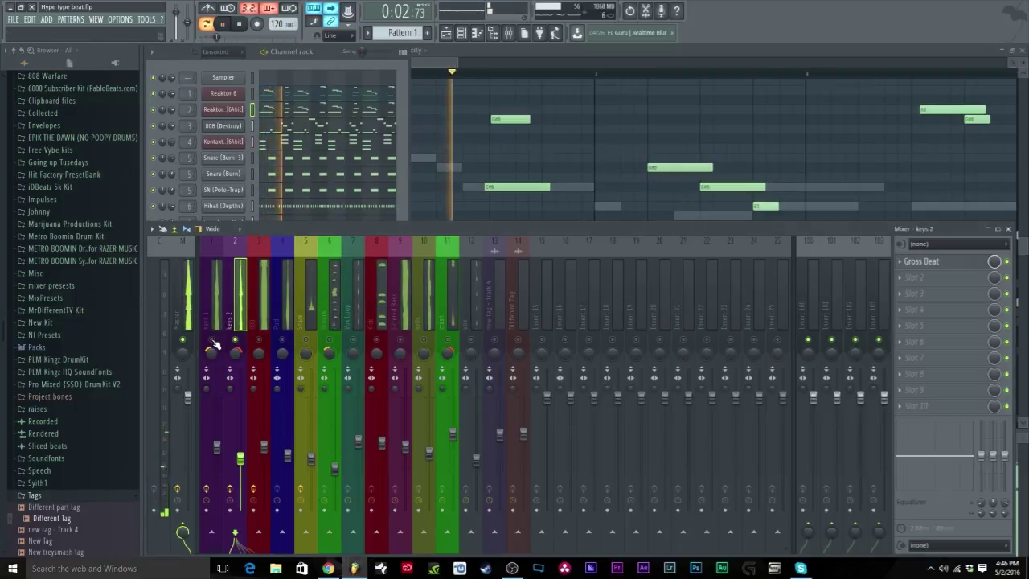
{"action": "key", "text": "space"}
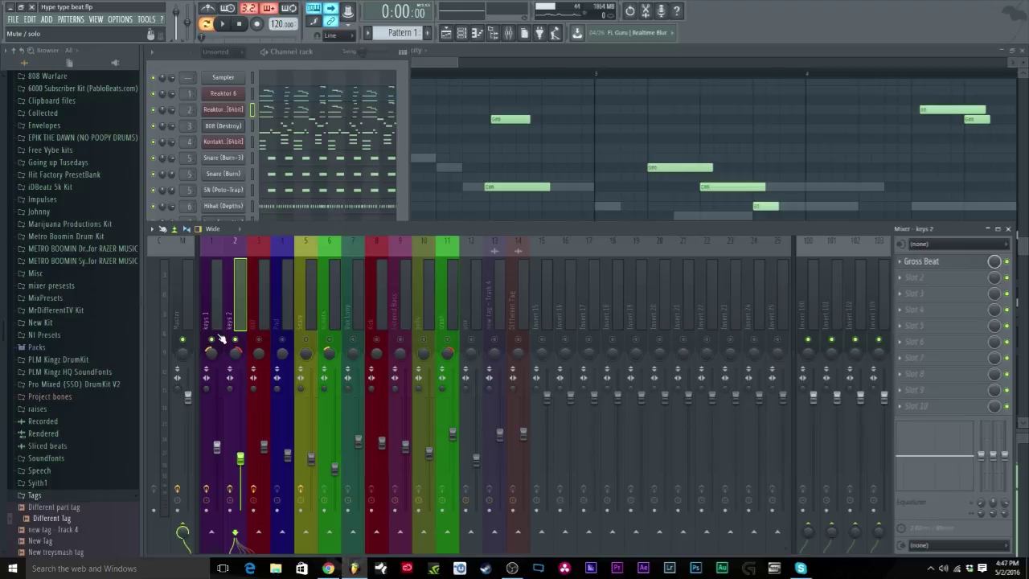
Play the pattern to hear keys 1 and keys 2 together, stopping playback at the end.
{"action": "key", "text": "space"}
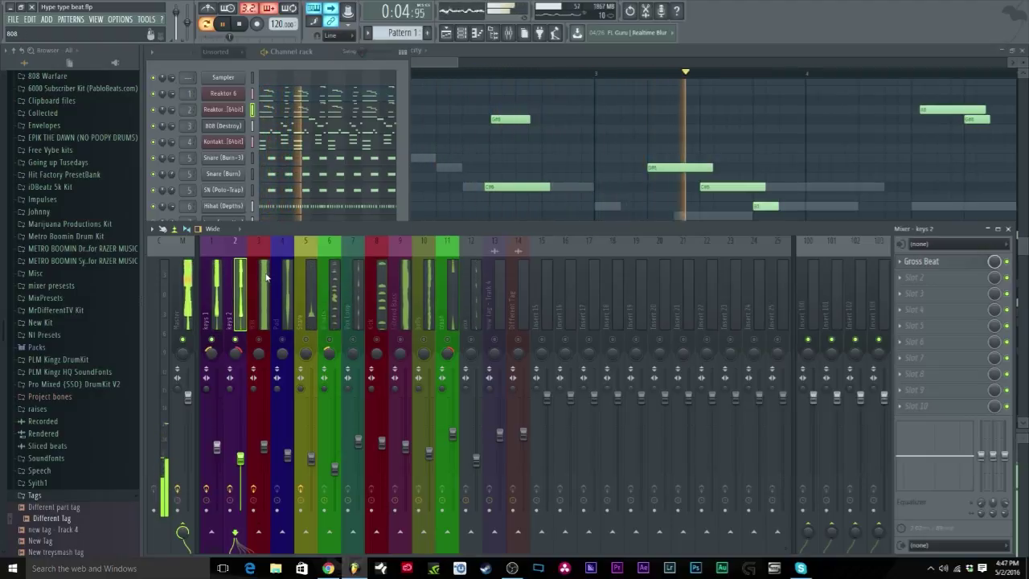
{"action": "left_click", "coordinate": [241, 24]}
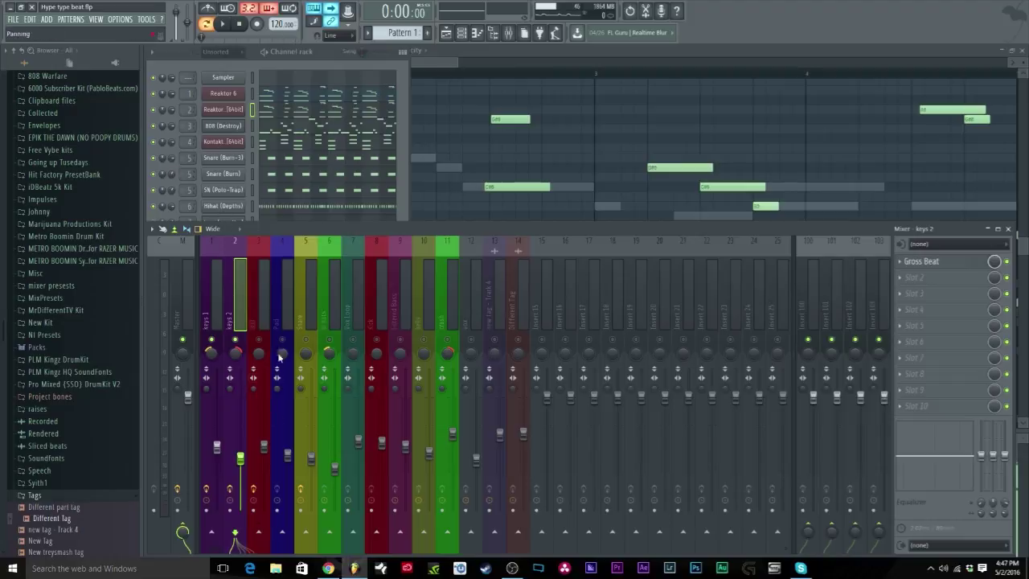
Solo the Pad track in the mixer and audition its Kontakt 5 Across The Pacific sound with a few notes.
{"action": "left_click", "coordinate": [275, 256]}
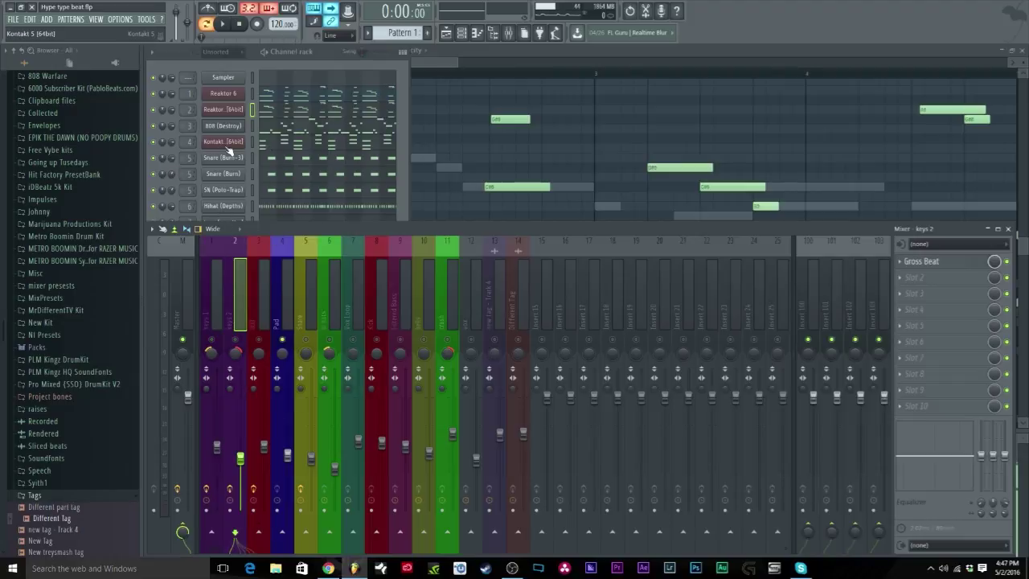
{"action": "left_click", "coordinate": [225, 142]}
{"action": "left_click_drag", "start_coordinate": [512, 112], "coordinate": [636, 80]}
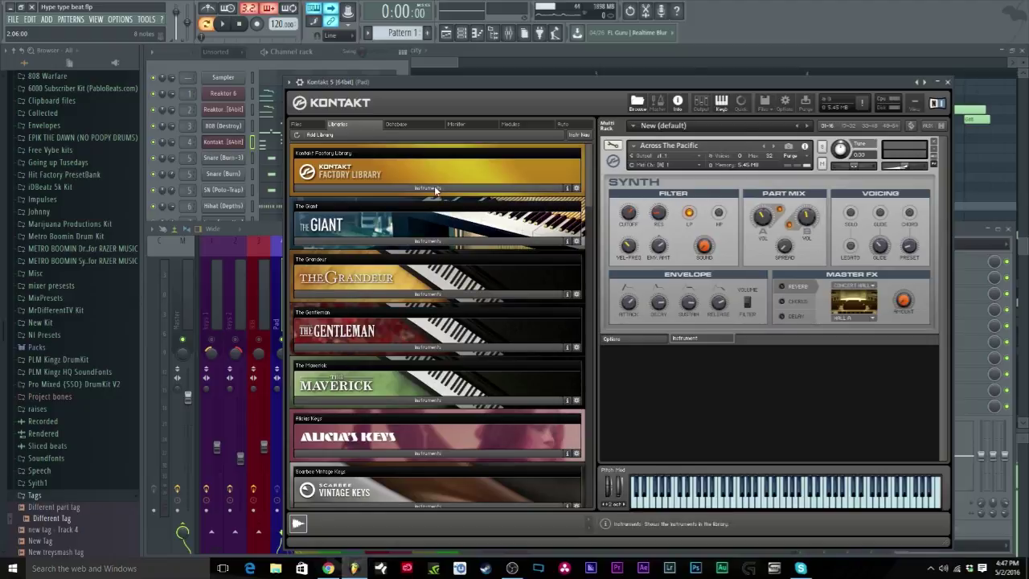
{"action": "scroll", "coordinate": [474, 193], "scroll_direction": "down", "scroll_amount": 1}
{"action": "scroll", "coordinate": [473, 193], "scroll_direction": "up", "scroll_amount": 1}
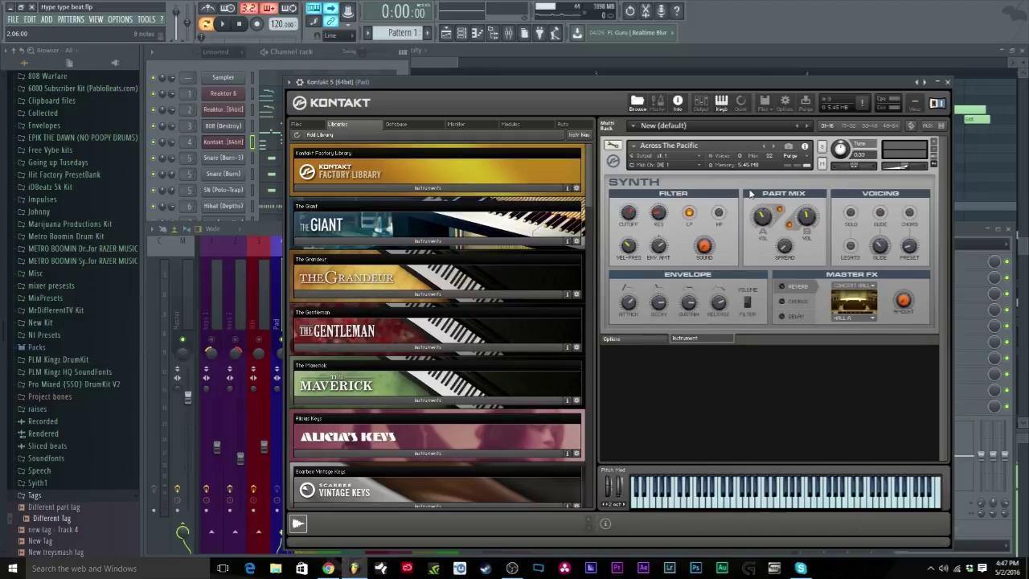
{"action": "key", "text": "c"}
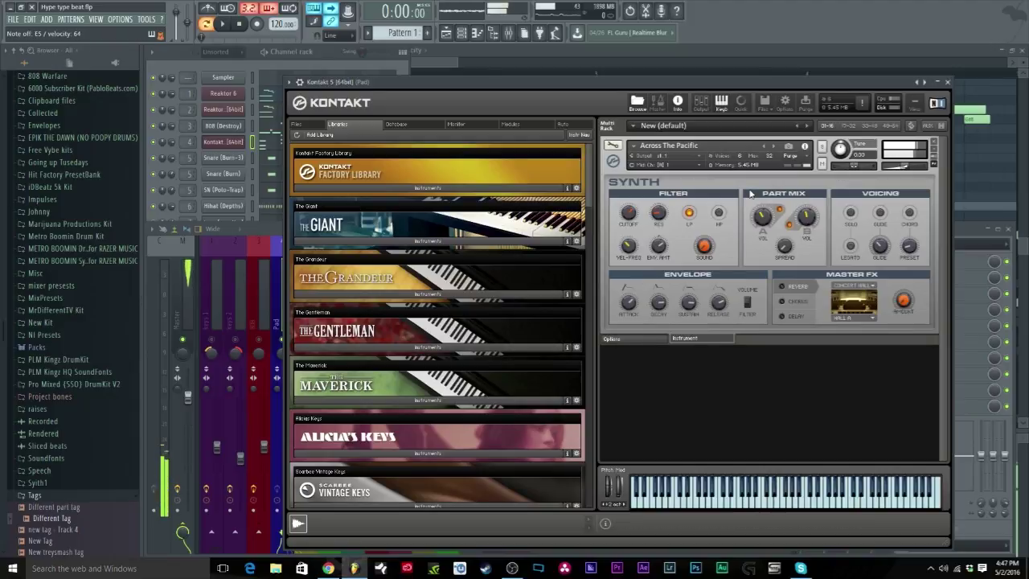
{"action": "key", "text": "s"}
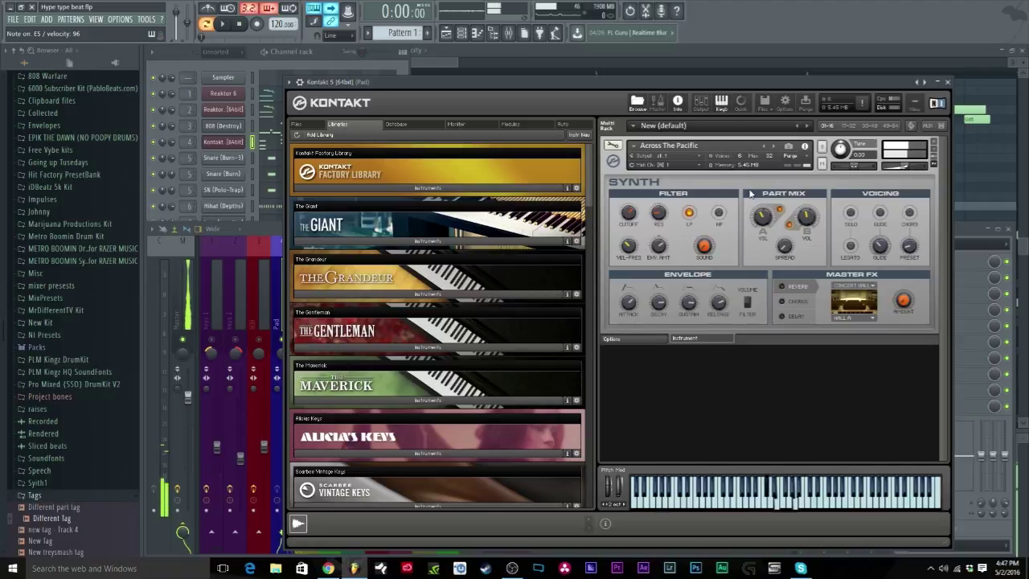
{"action": "key", "text": "c"}
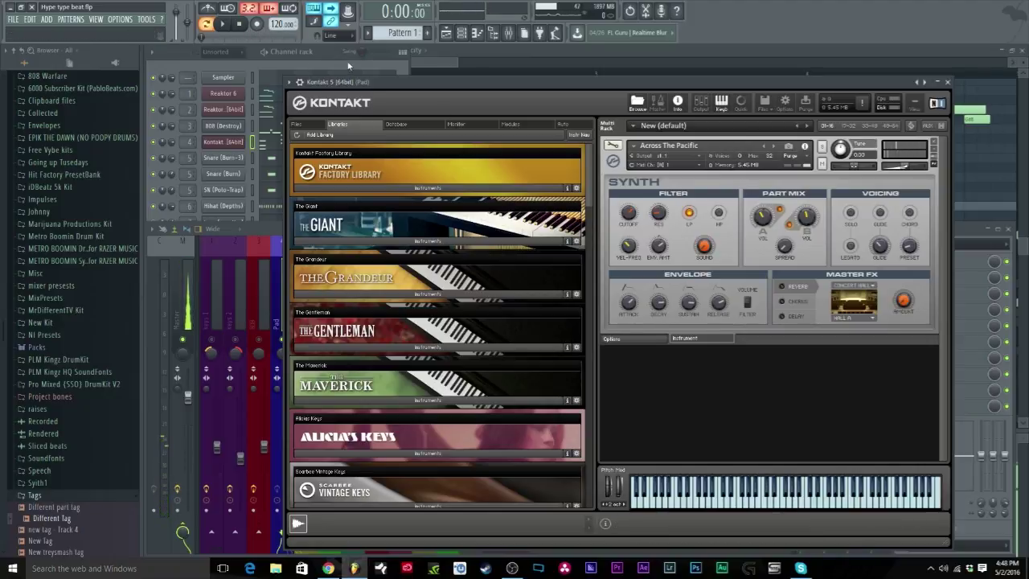
Unmute keys 1 and keys 2 in the mixer and play the pattern together with the pad.
{"action": "left_click", "coordinate": [325, 51]}
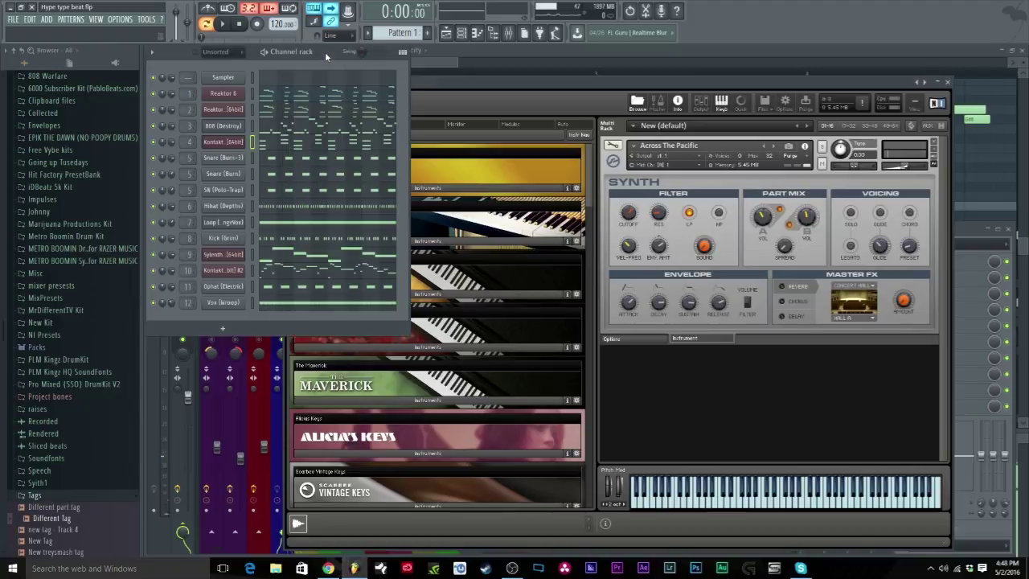
{"action": "left_click", "coordinate": [508, 32]}
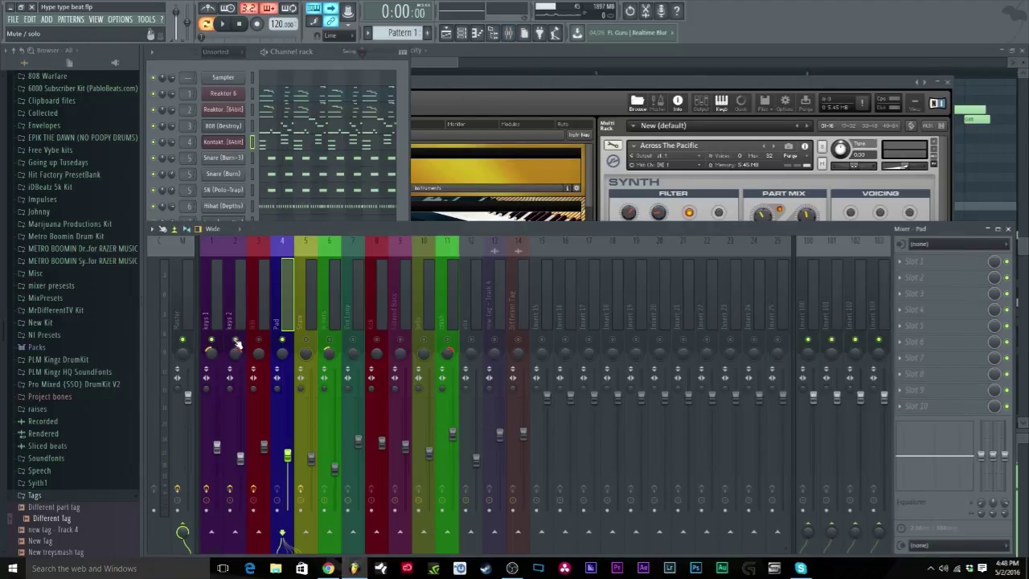
{"action": "key", "text": "space"}
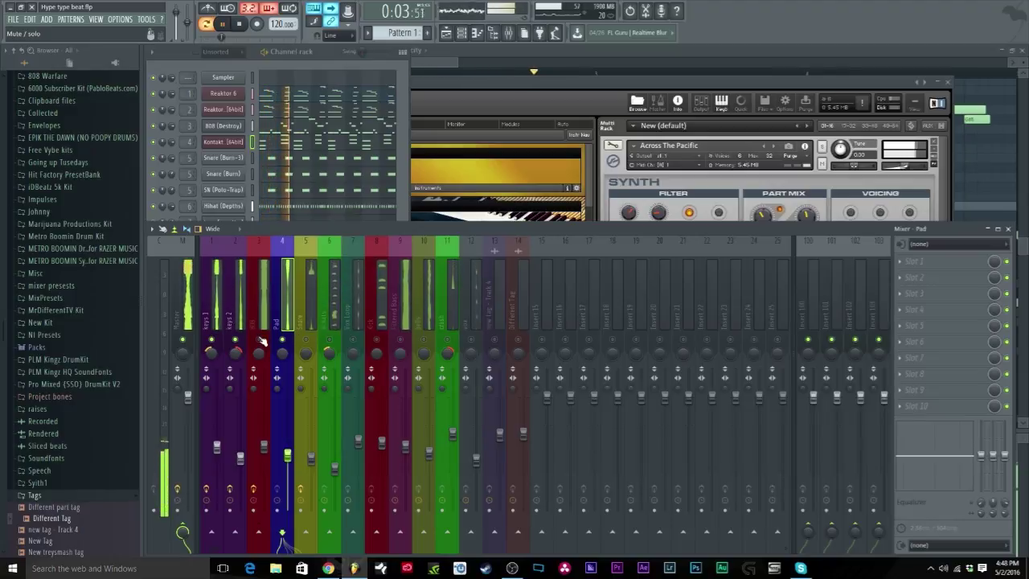
{"action": "left_click", "coordinate": [240, 24]}
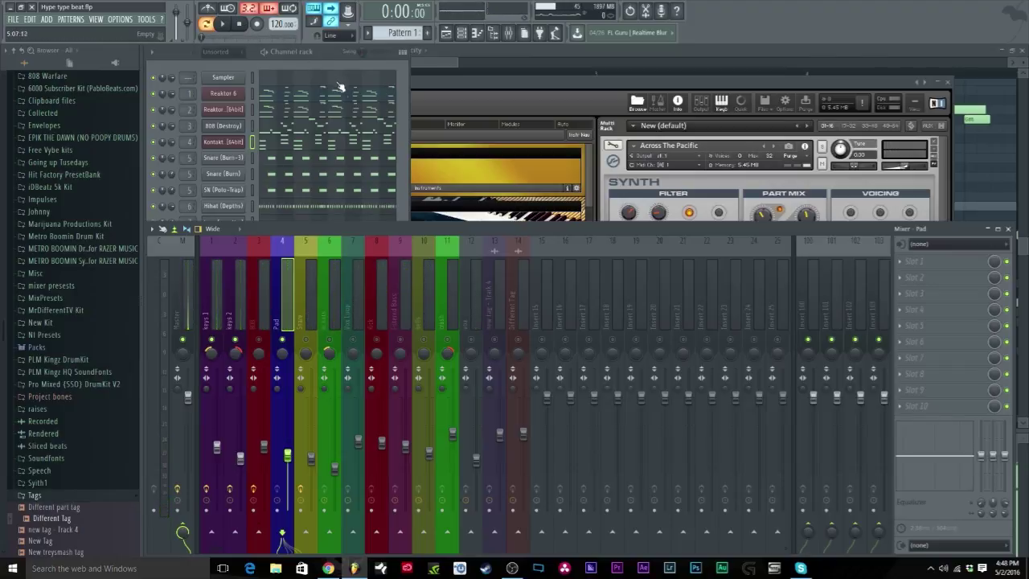
Solo the Filtered Bass track and open its Sylenth1 instrument with the wrapper settings hidden.
{"action": "left_click", "coordinate": [398, 128]}
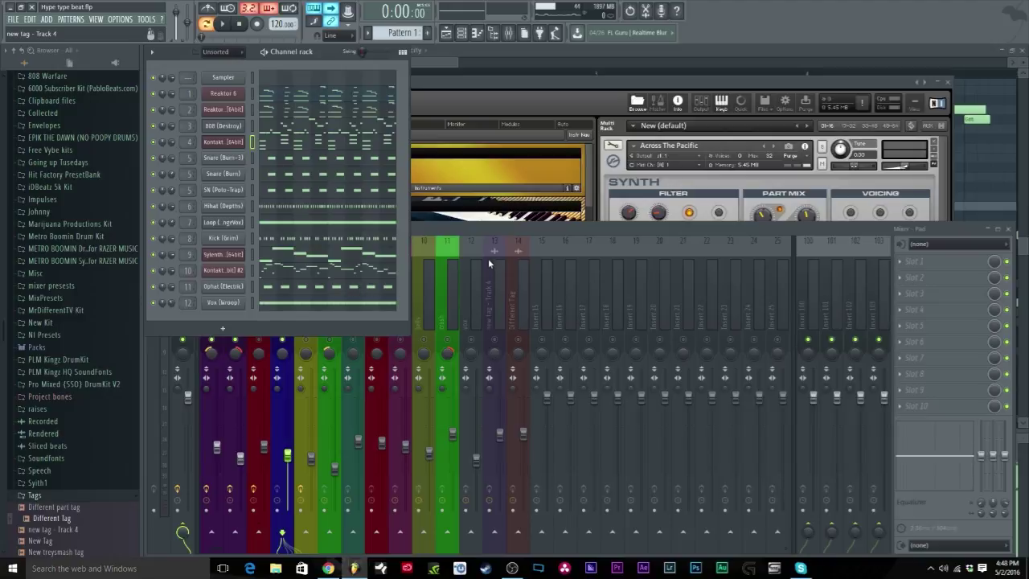
{"action": "left_click", "coordinate": [475, 231]}
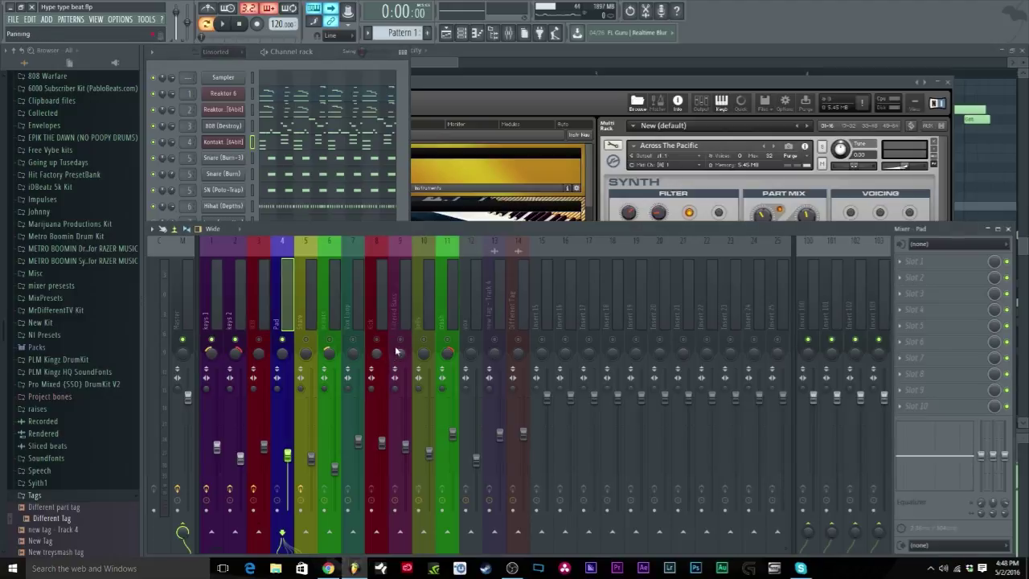
{"action": "left_click", "coordinate": [400, 170]}
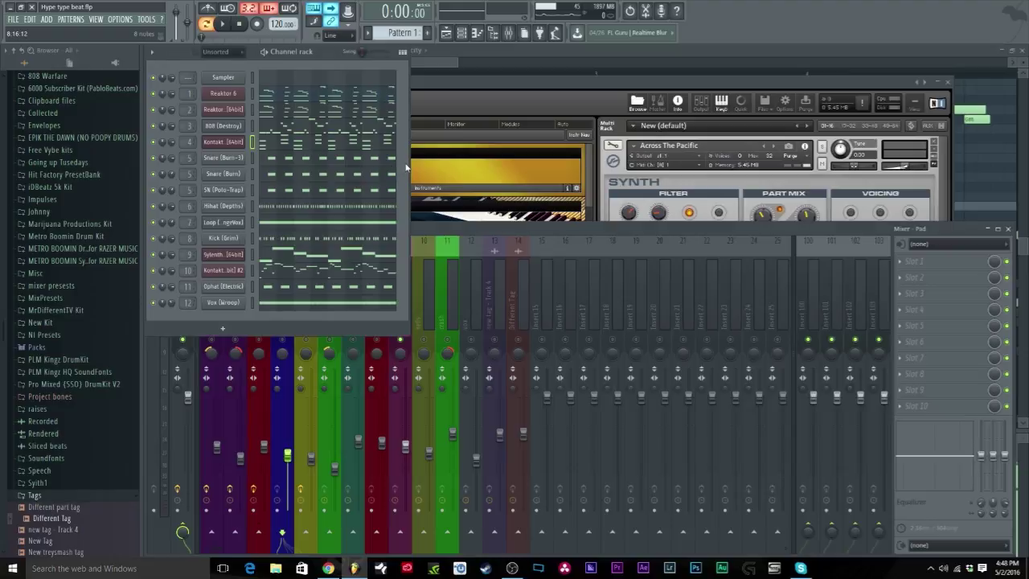
{"action": "left_click", "coordinate": [241, 259]}
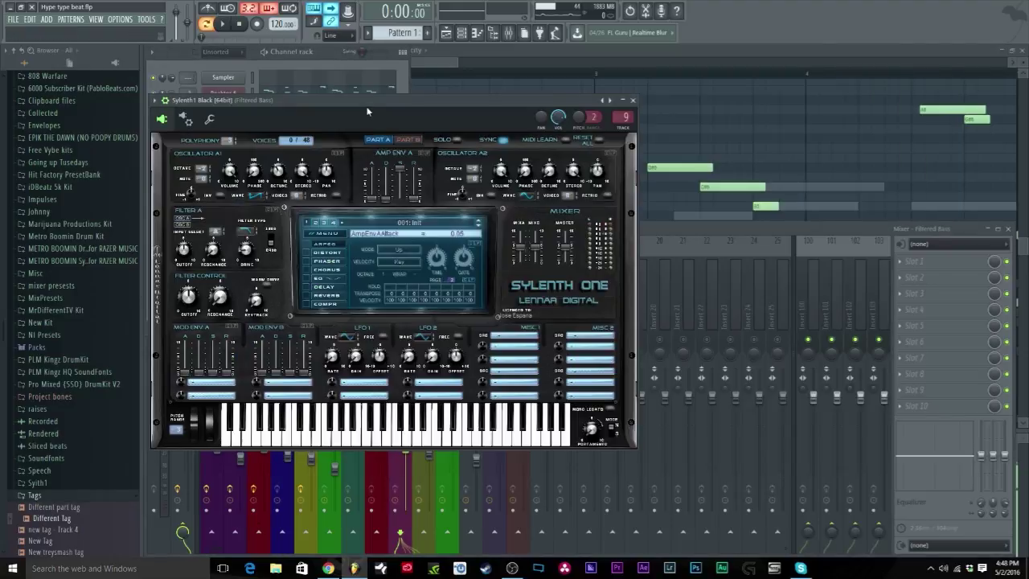
{"action": "left_click_drag", "start_coordinate": [368, 111], "coordinate": [546, 120]}
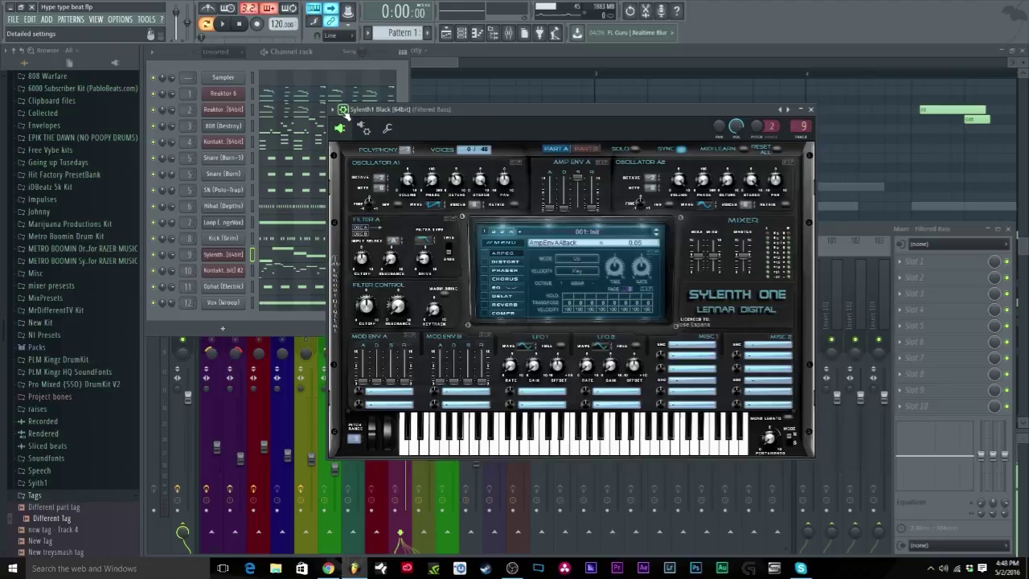
{"action": "left_click", "coordinate": [342, 109]}
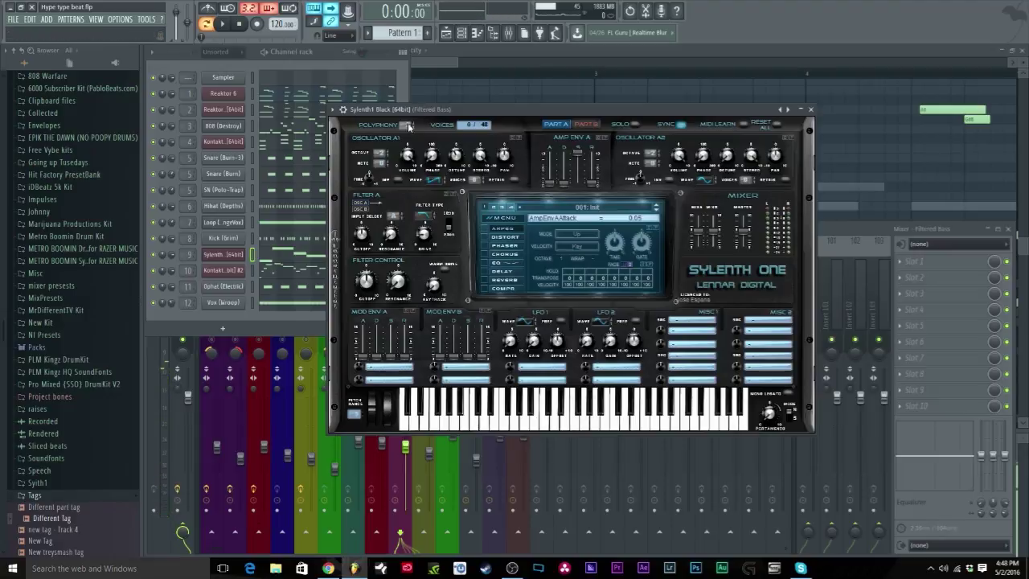
Play the pattern to hear the Sylenth1 filtered bass alone and move its window clear of the channel rack.
{"action": "left_click", "coordinate": [224, 24]}
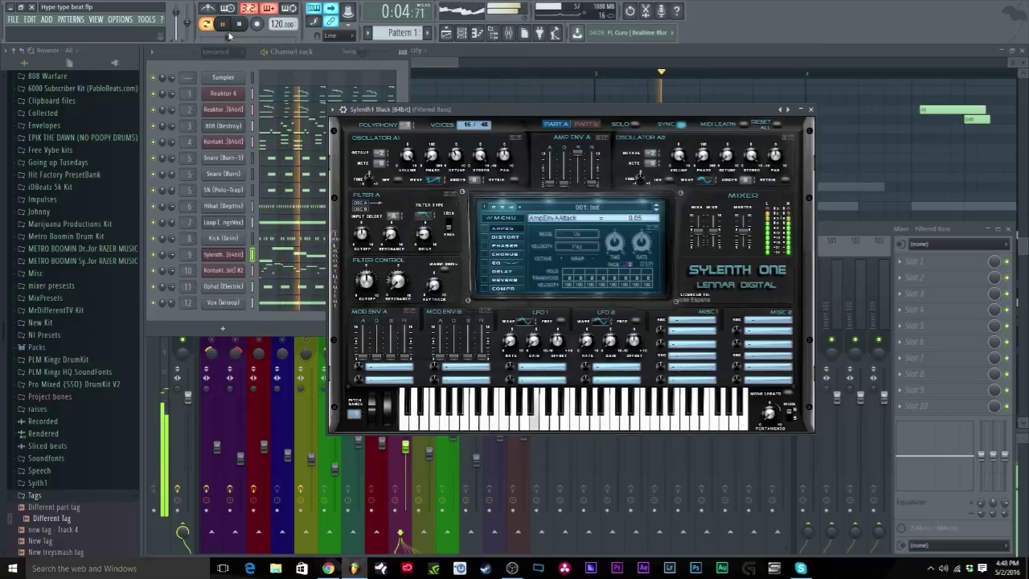
{"action": "left_click", "coordinate": [240, 25]}
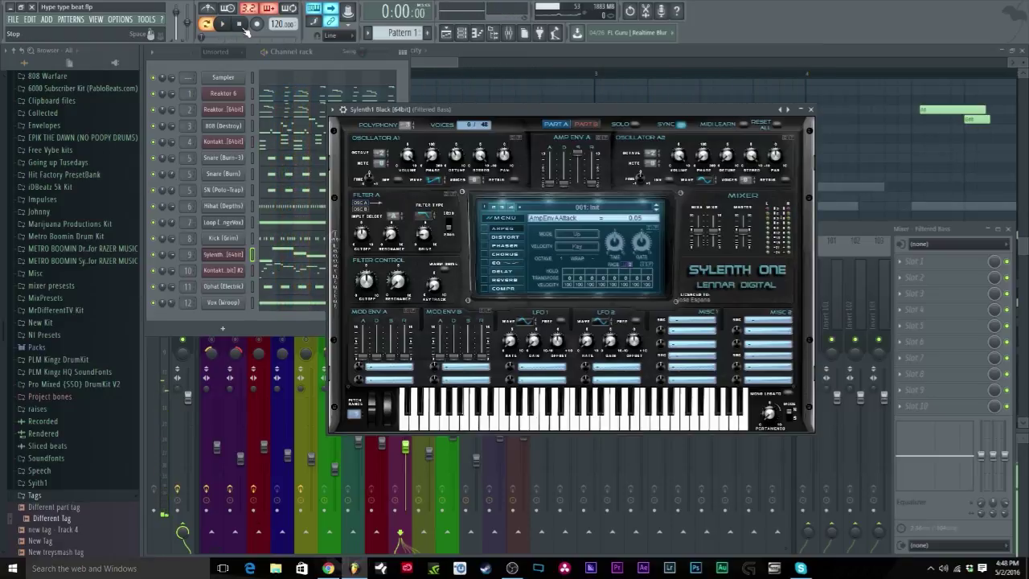
{"action": "left_click_drag", "start_coordinate": [476, 108], "coordinate": [555, 76]}
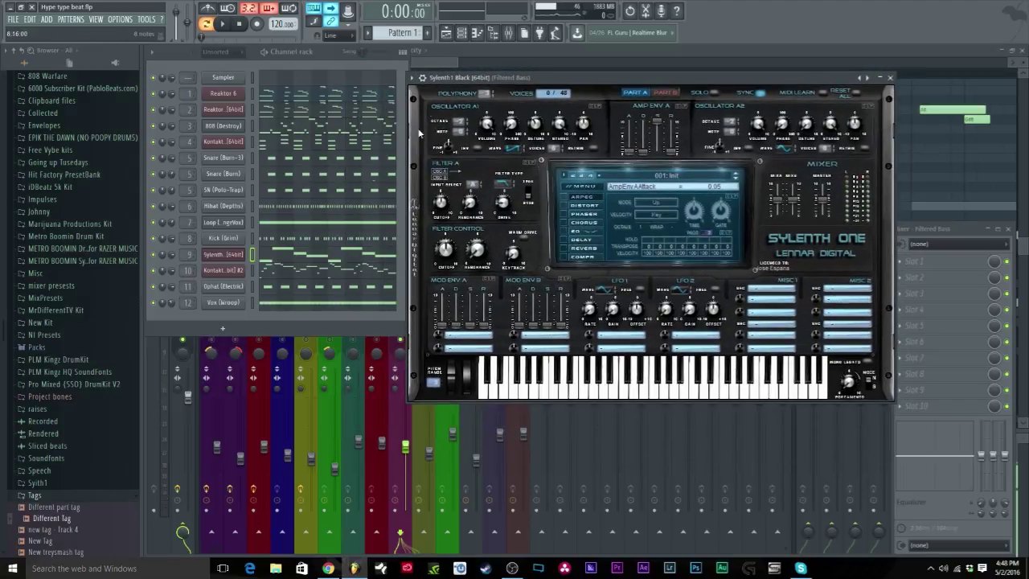
{"action": "left_click_drag", "start_coordinate": [484, 78], "coordinate": [490, 78]}
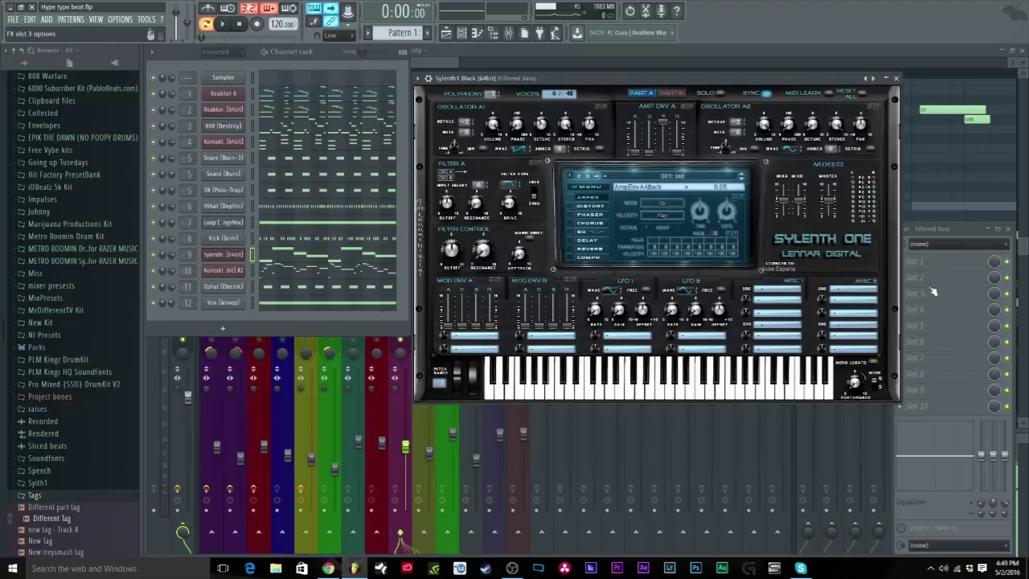
Unmute keys 1, keys 2 and the pad in the mixer and play them along with the filtered bass.
{"action": "left_click", "coordinate": [953, 231]}
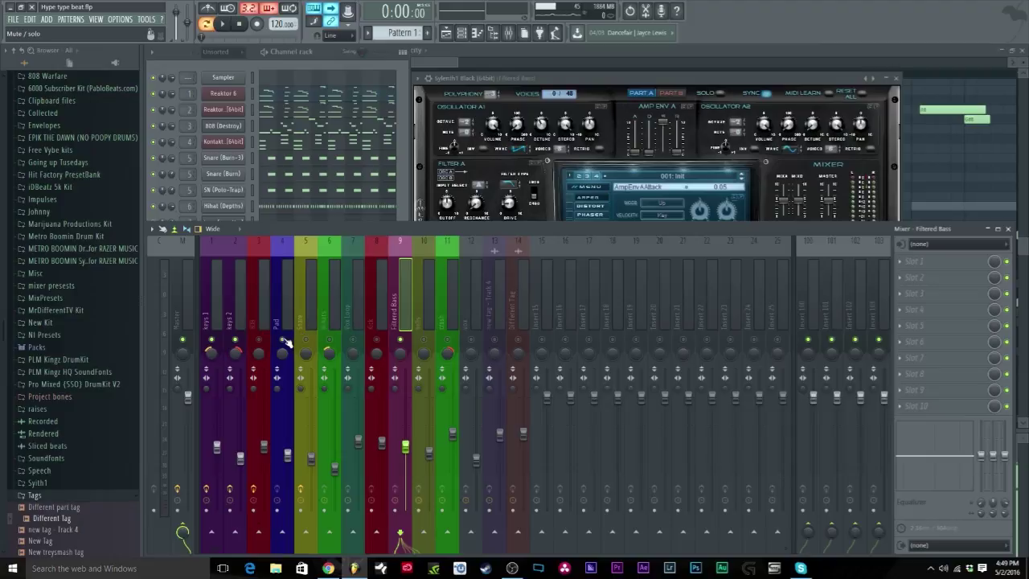
{"action": "key", "text": "space"}
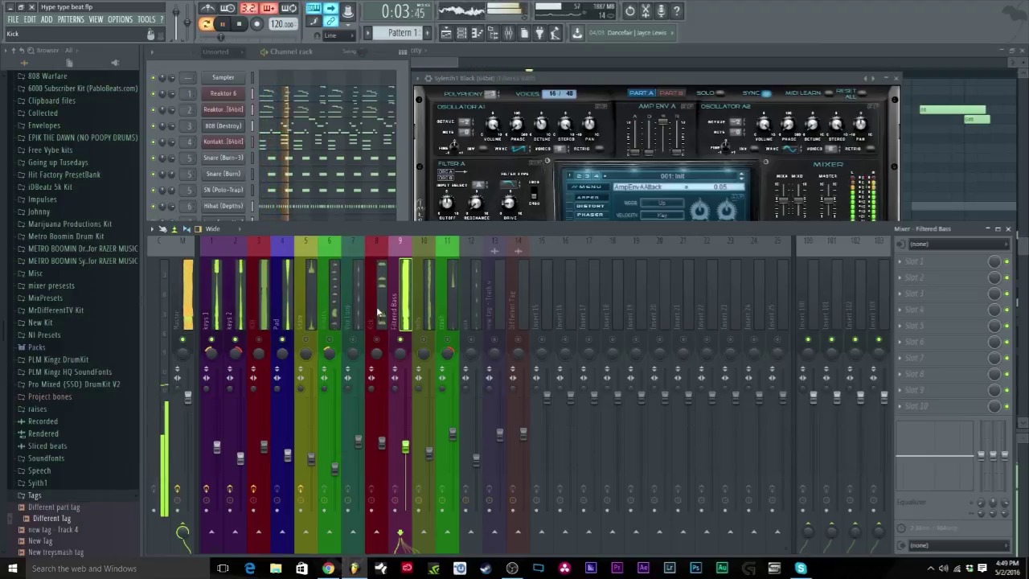
{"action": "left_click", "coordinate": [244, 29]}
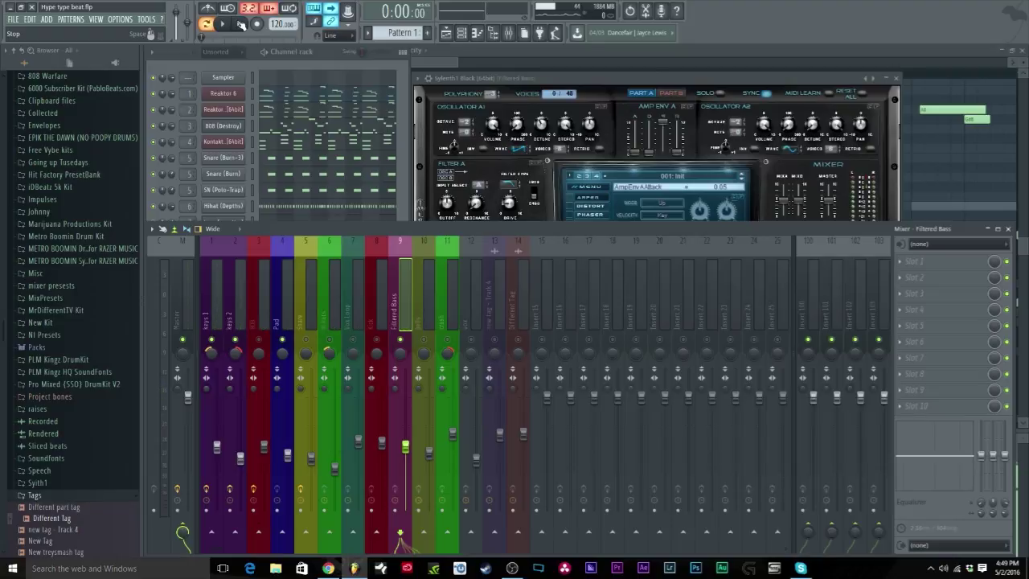
Solo the bells track, audition the Ambibella sound in its Kontakt 5 instrument and close the plugin window.
{"action": "right_click", "coordinate": [425, 342]}
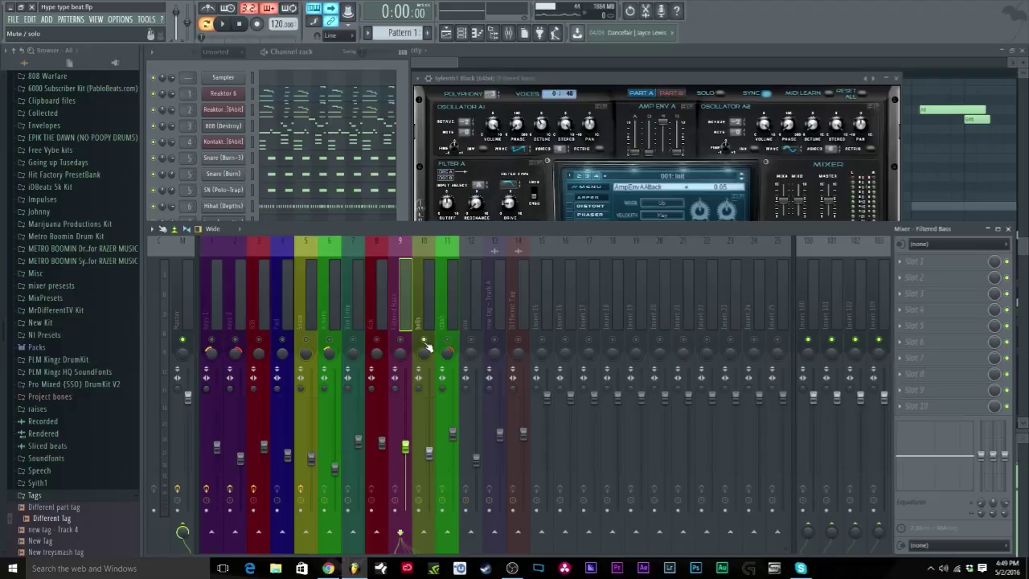
{"action": "left_click", "coordinate": [399, 103]}
{"action": "left_click", "coordinate": [222, 282]}
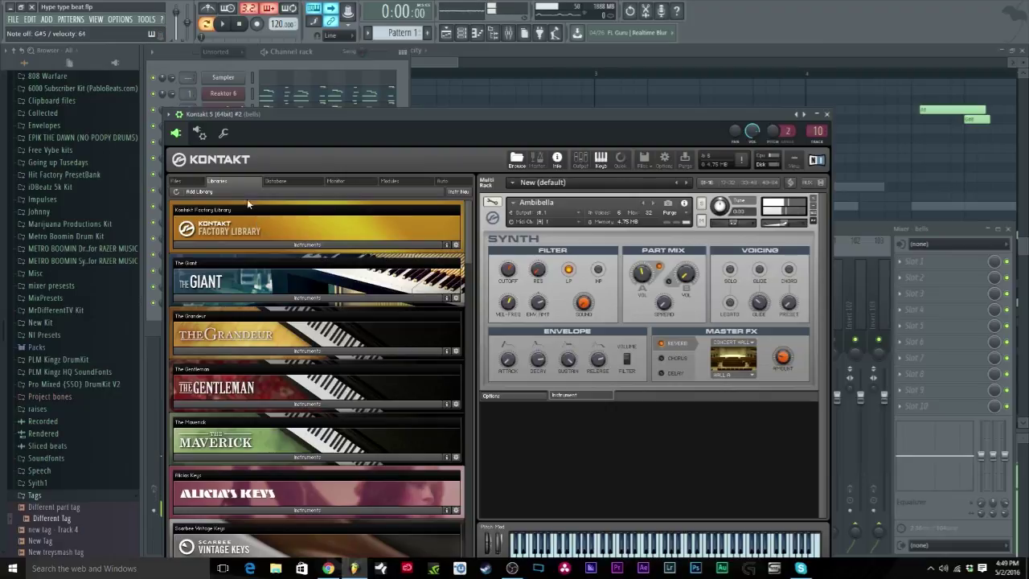
{"action": "left_click", "coordinate": [326, 49]}
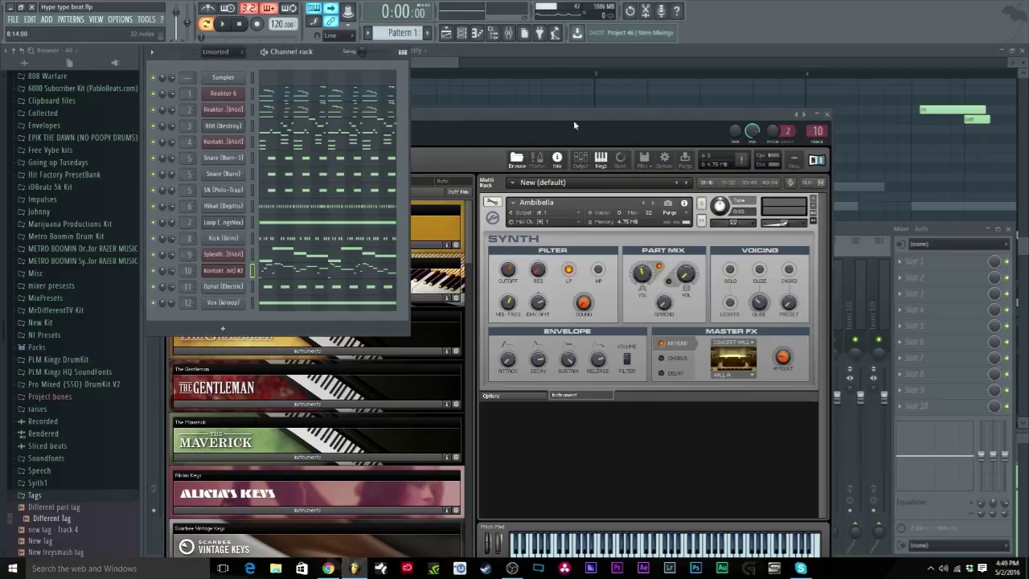
{"action": "left_click", "coordinate": [826, 114]}
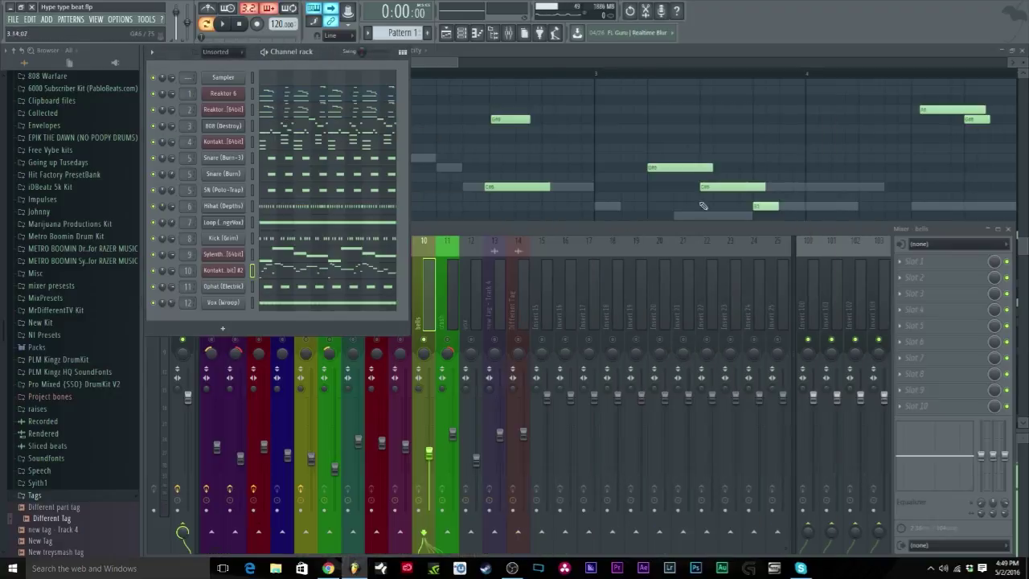
Unmute the filtered bass, pad, keys 2 and keys 1 in the mixer and play them together with the bells.
{"action": "left_click", "coordinate": [490, 229]}
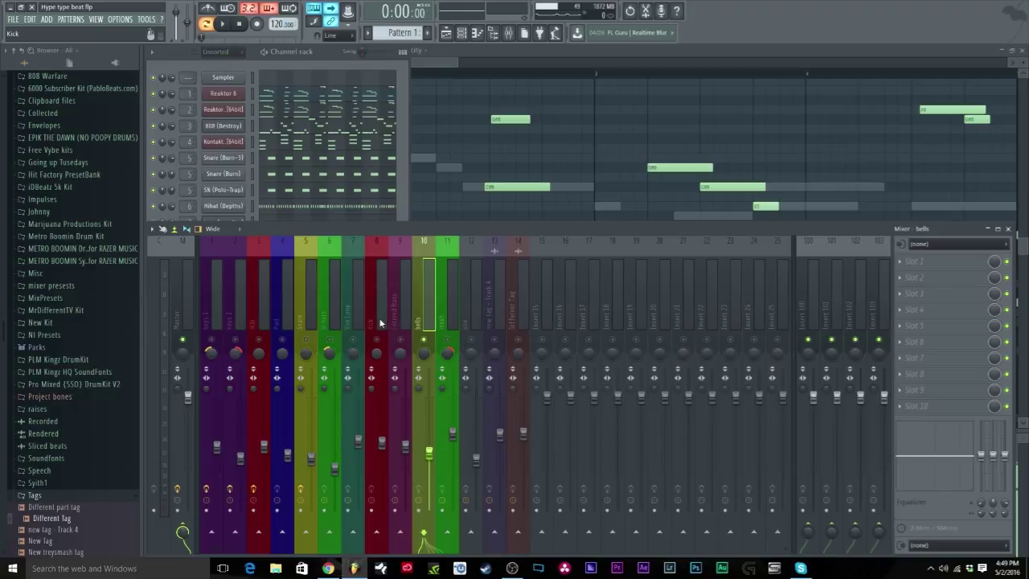
{"action": "left_click", "coordinate": [284, 340]}
{"action": "left_click", "coordinate": [237, 341]}
{"action": "left_click", "coordinate": [211, 340]}
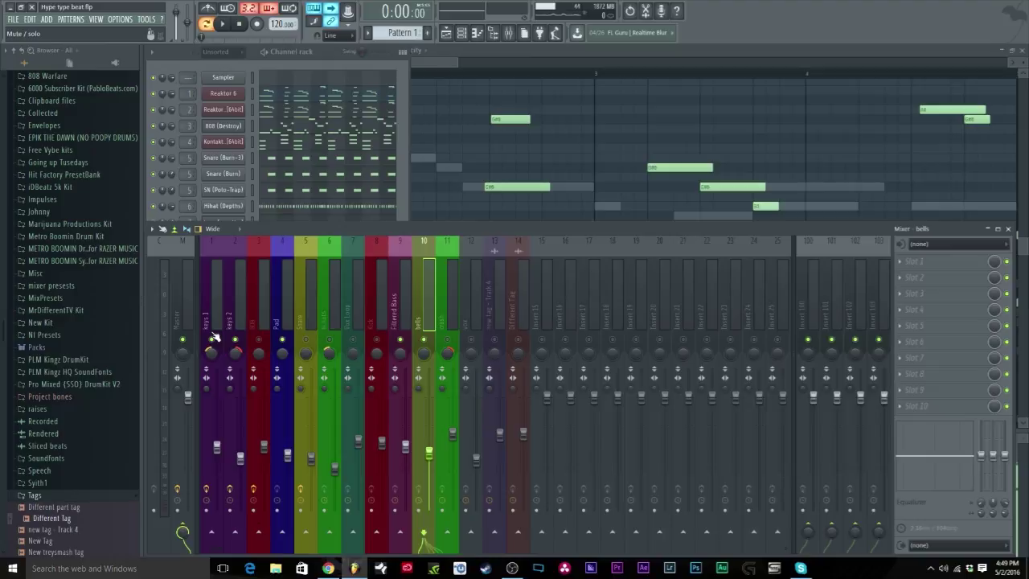
{"action": "key", "text": "space"}
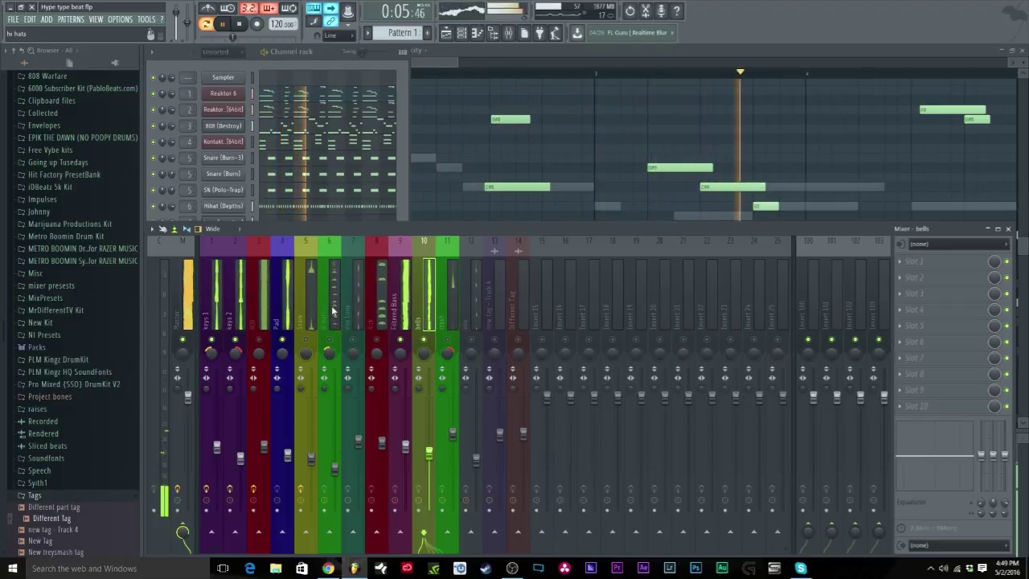
Examine the bells melody in the piano roll during playback, stop it and bring back the channel rack.
{"action": "left_click", "coordinate": [402, 201]}
{"action": "left_click", "coordinate": [300, 271]}
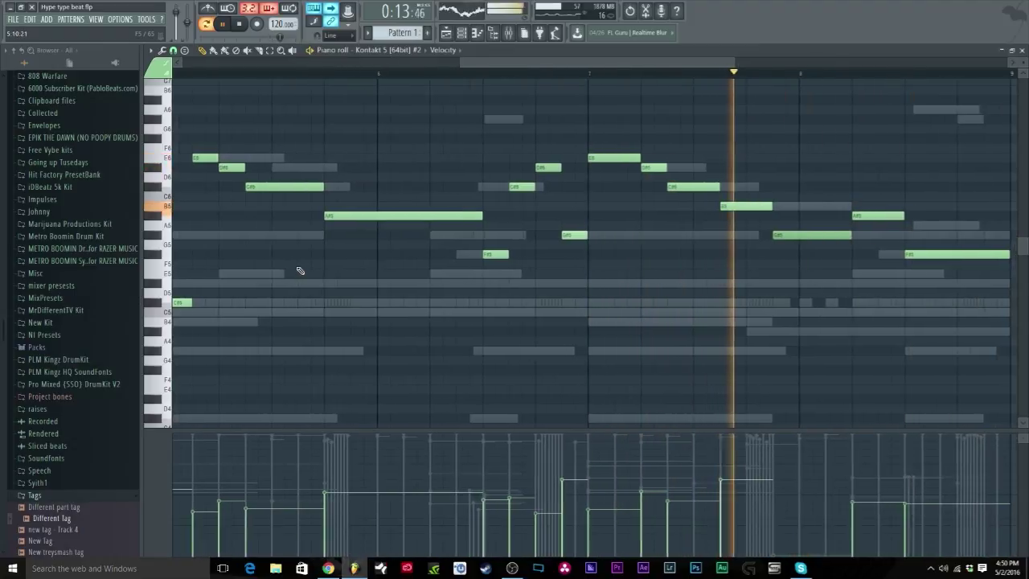
{"action": "key", "text": "space"}
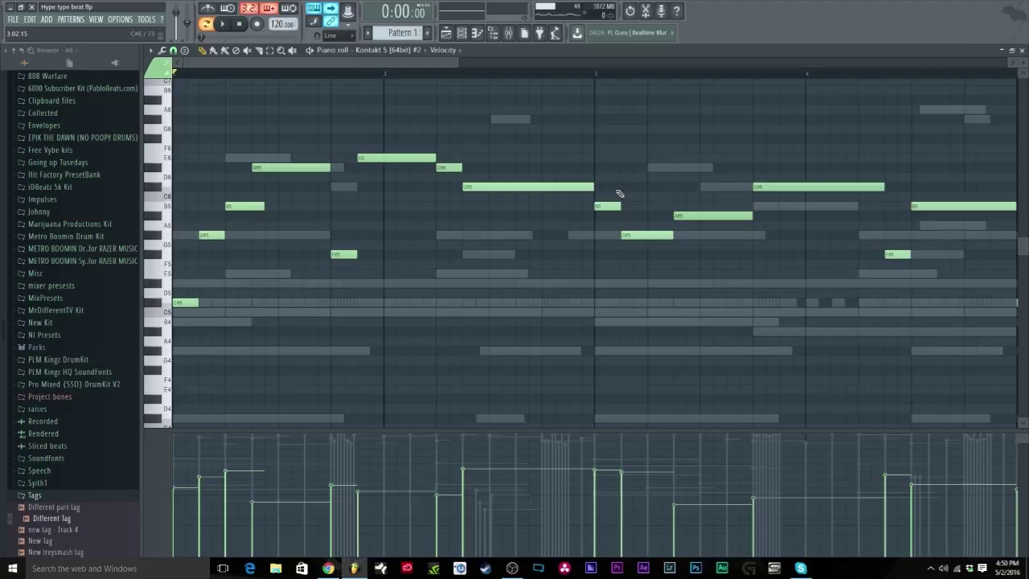
{"action": "left_click", "coordinate": [462, 34]}
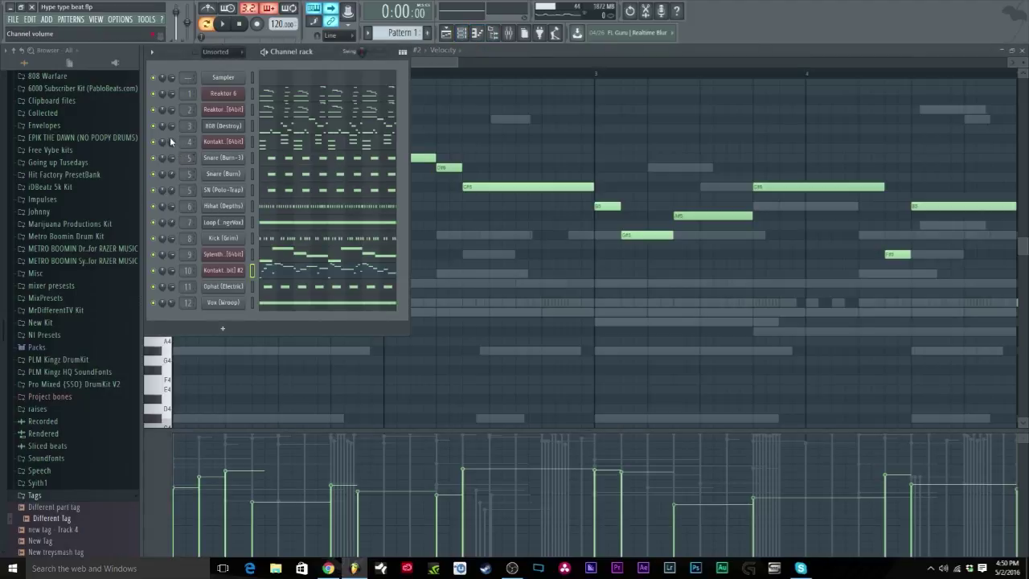
Bring up the mixer, play the 808 on its own and select its track to show the effects on it.
{"action": "left_click", "coordinate": [508, 34]}
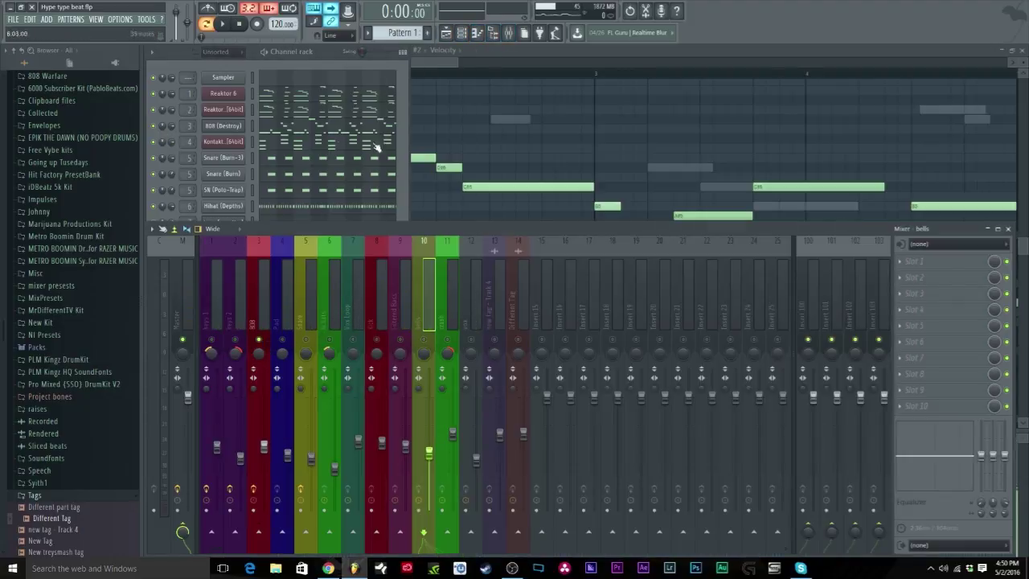
{"action": "key", "text": "space"}
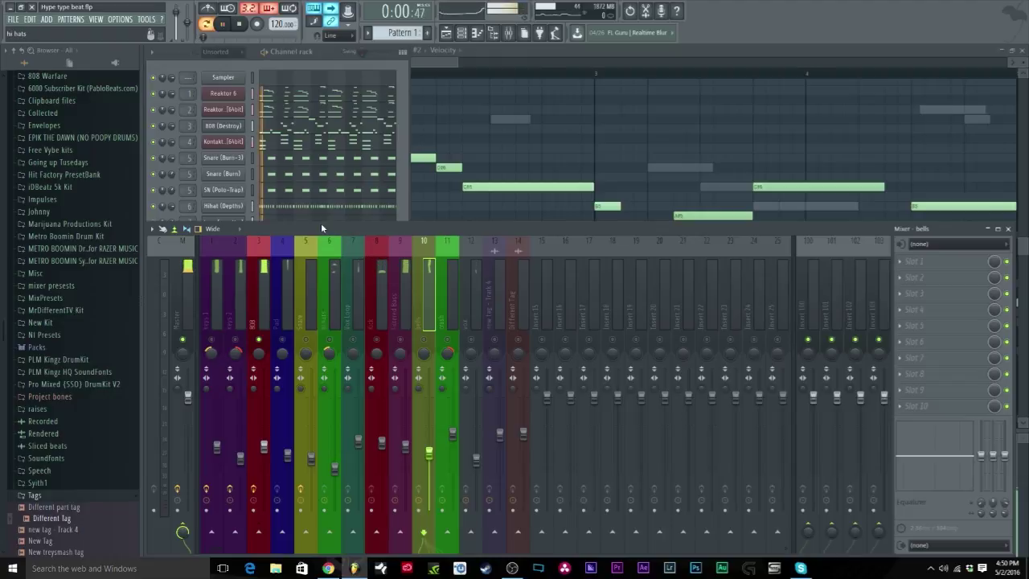
{"action": "left_click", "coordinate": [257, 272]}
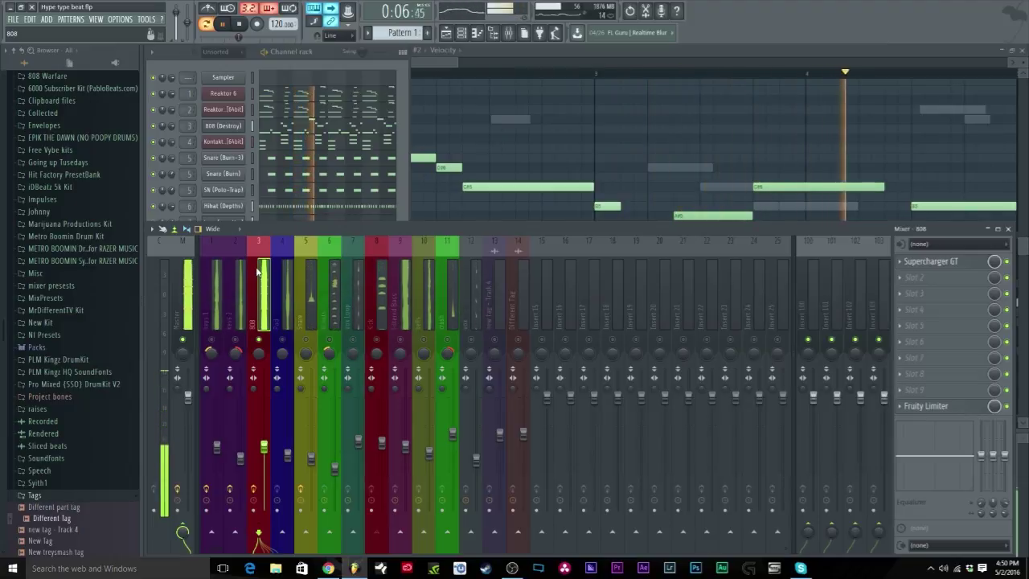
{"action": "key", "text": "space"}
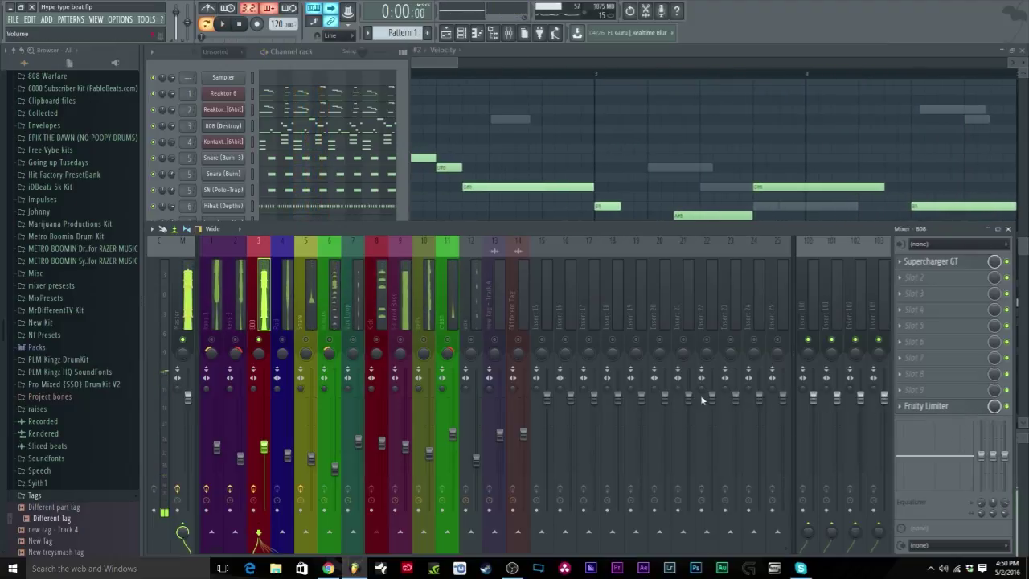
Audition the 808 (Destroy) sample, examine its waveform and volume envelope, and check the Cut itself option in the channel options.
{"action": "left_click", "coordinate": [243, 129]}
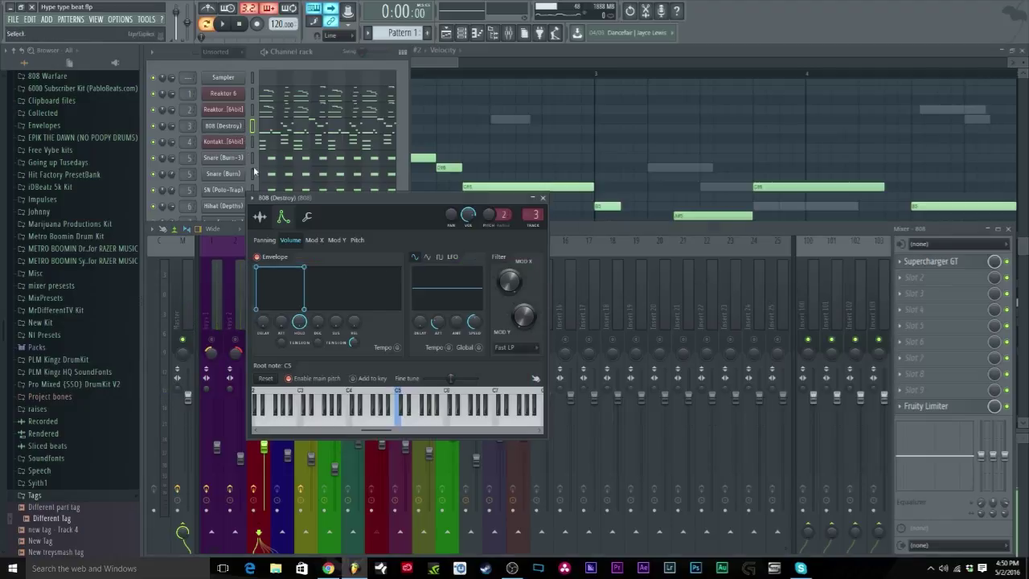
{"action": "left_click", "coordinate": [267, 222]}
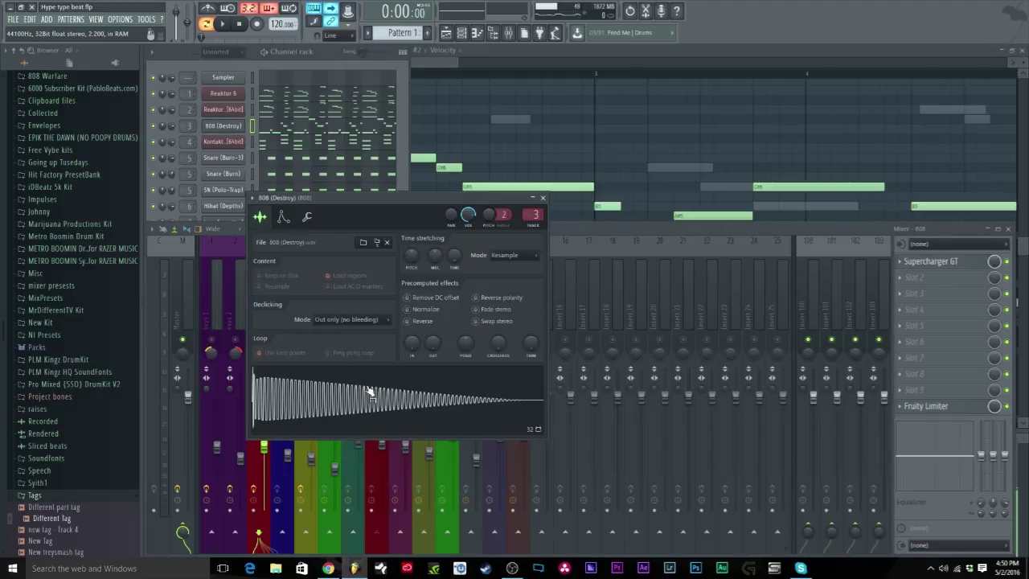
{"action": "left_click", "coordinate": [366, 390]}
{"action": "left_click", "coordinate": [283, 217]}
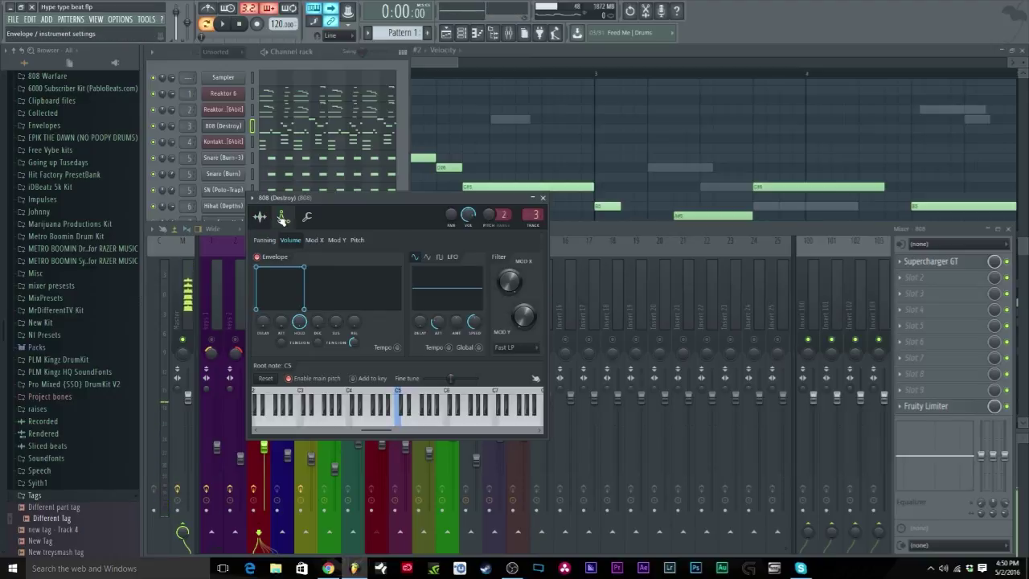
{"action": "left_click", "coordinate": [542, 198]}
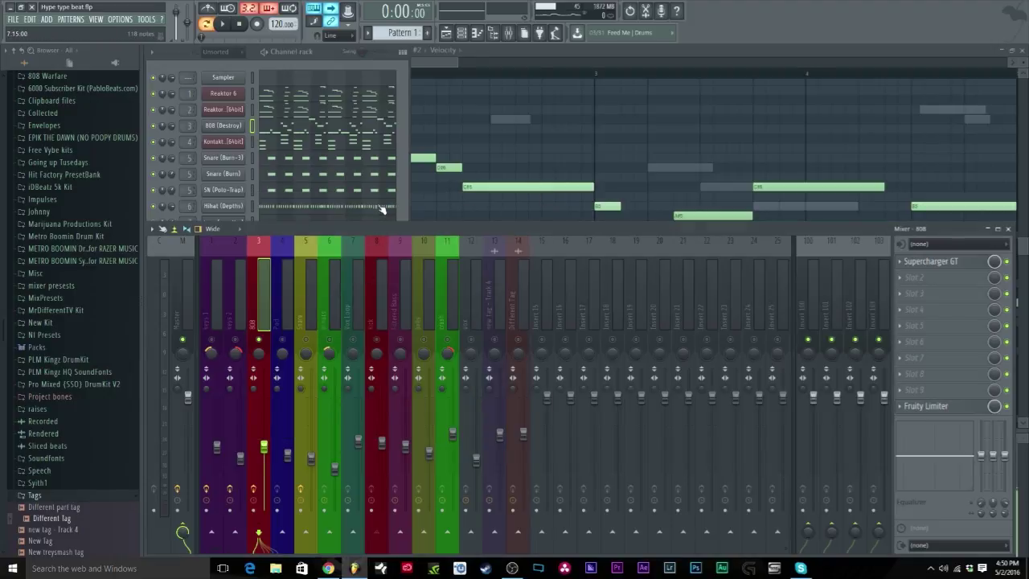
{"action": "right_click", "coordinate": [246, 126]}
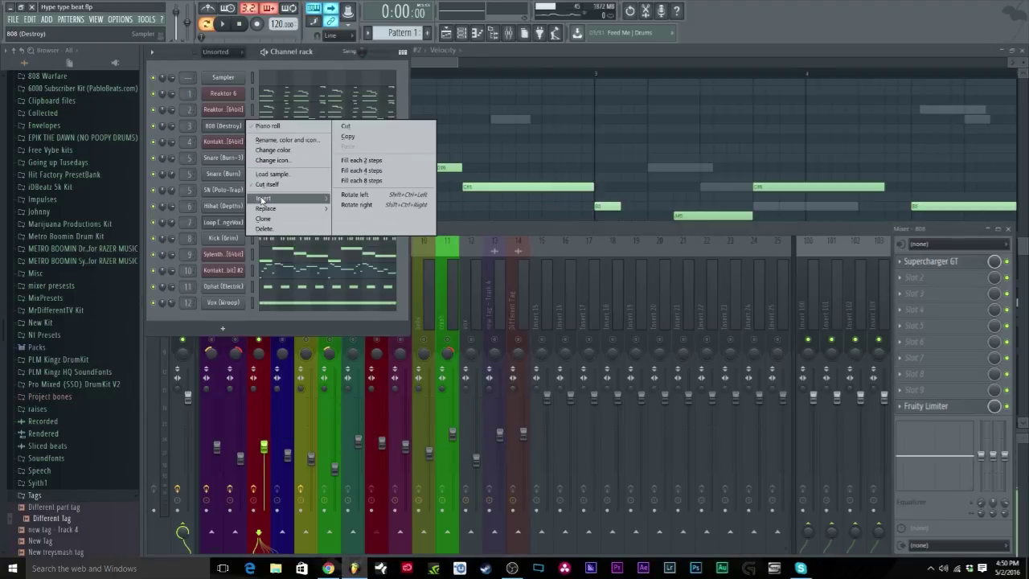
{"action": "left_click", "coordinate": [322, 51]}
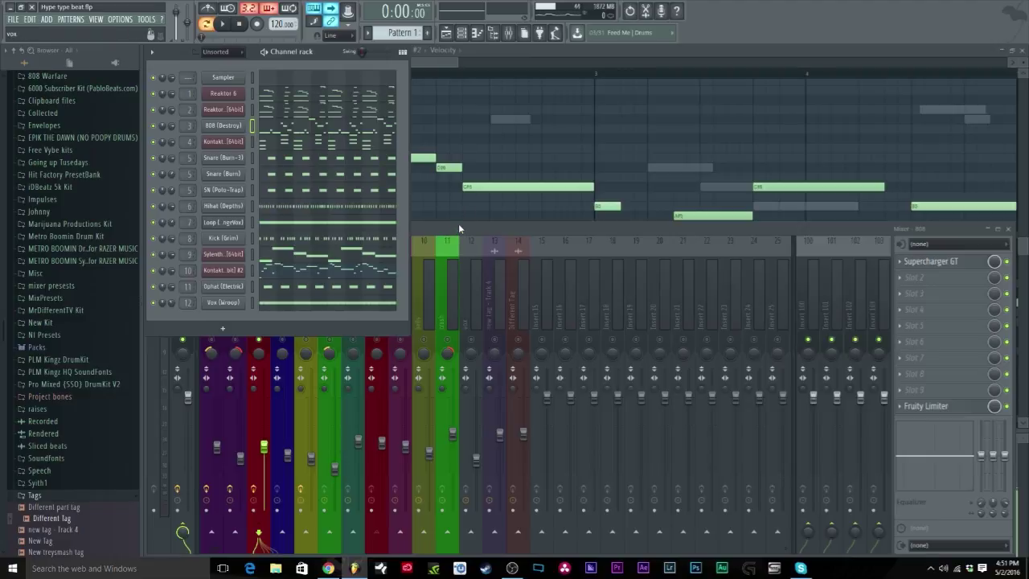
Open Supercharger GT on the 808 track, move its window clear of the channel rack and toggle the effect's bypass to compare the sound.
{"action": "left_click", "coordinate": [931, 262]}
{"action": "left_click_drag", "start_coordinate": [420, 105], "coordinate": [680, 76]}
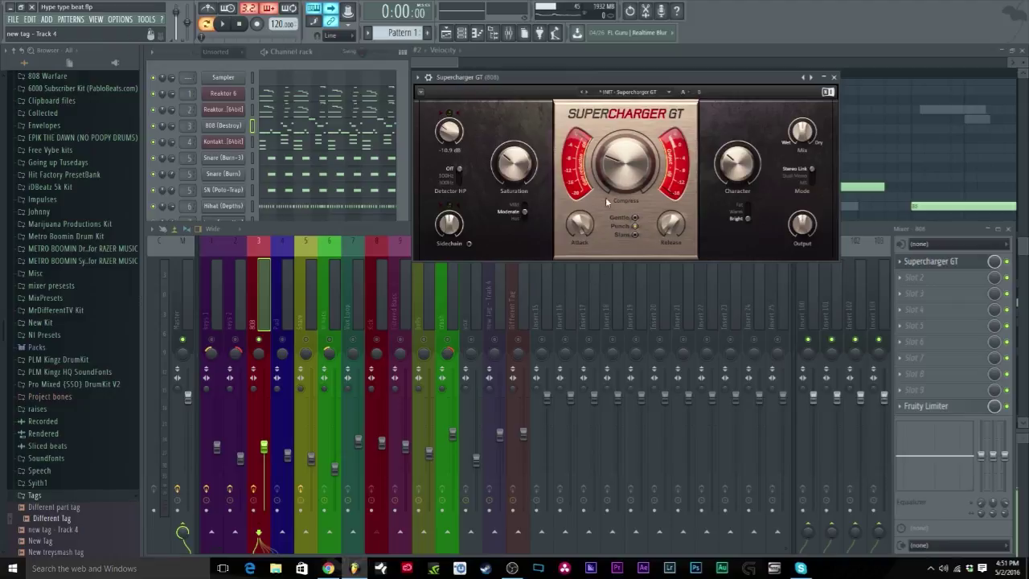
{"action": "left_click", "coordinate": [1005, 264]}
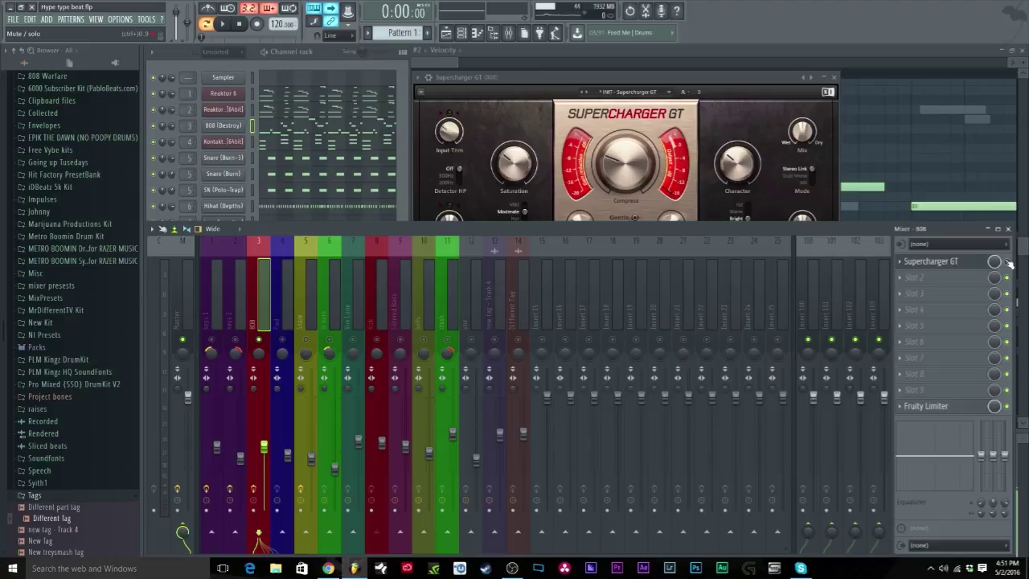
{"action": "key", "text": "space"}
Open the Fruity Limiter on the 808 track, check its sidechain source choices and bring Supercharger GT back to the front.
{"action": "left_click", "coordinate": [933, 406]}
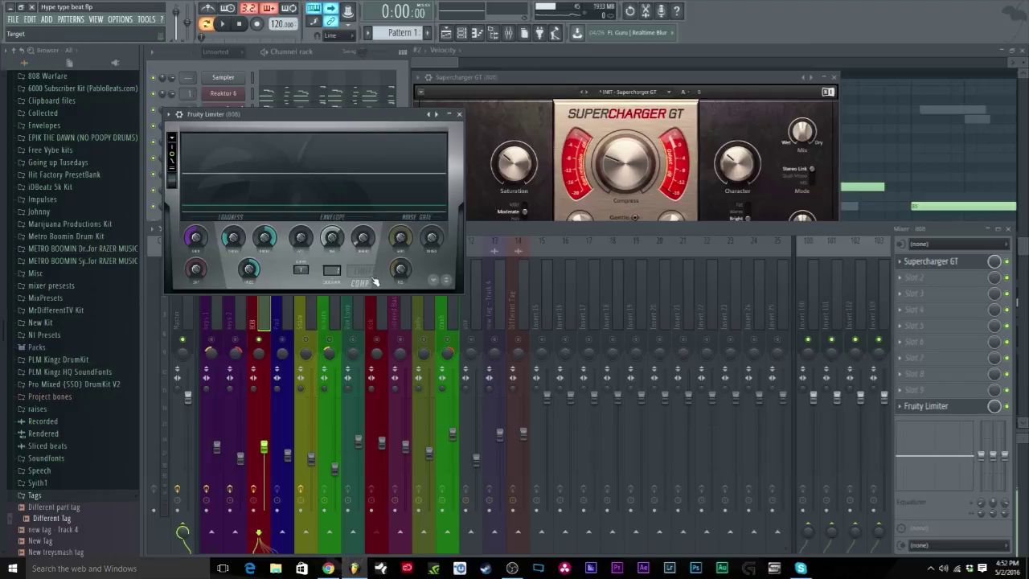
{"action": "left_click", "coordinate": [331, 270]}
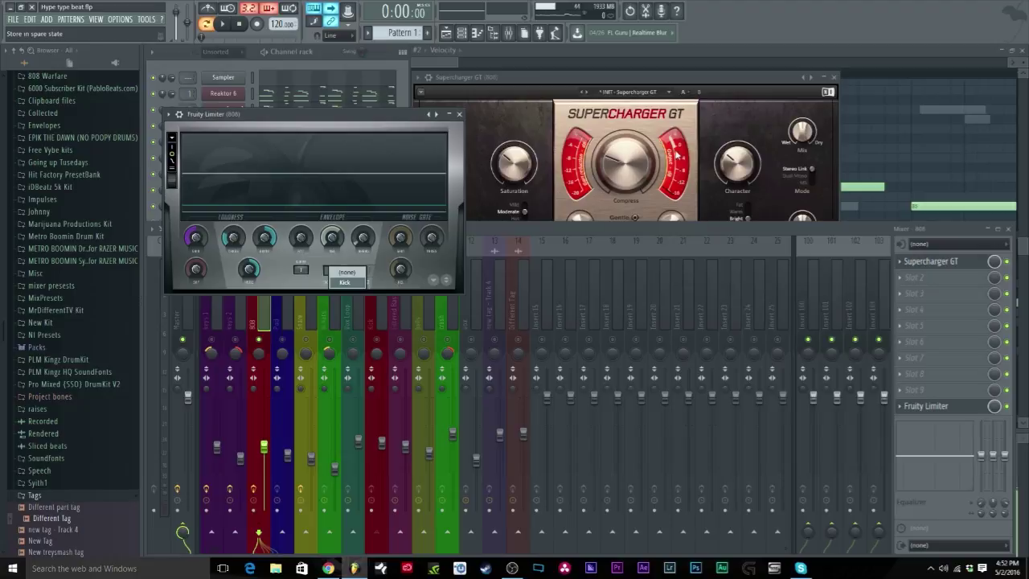
{"action": "left_click", "coordinate": [658, 77]}
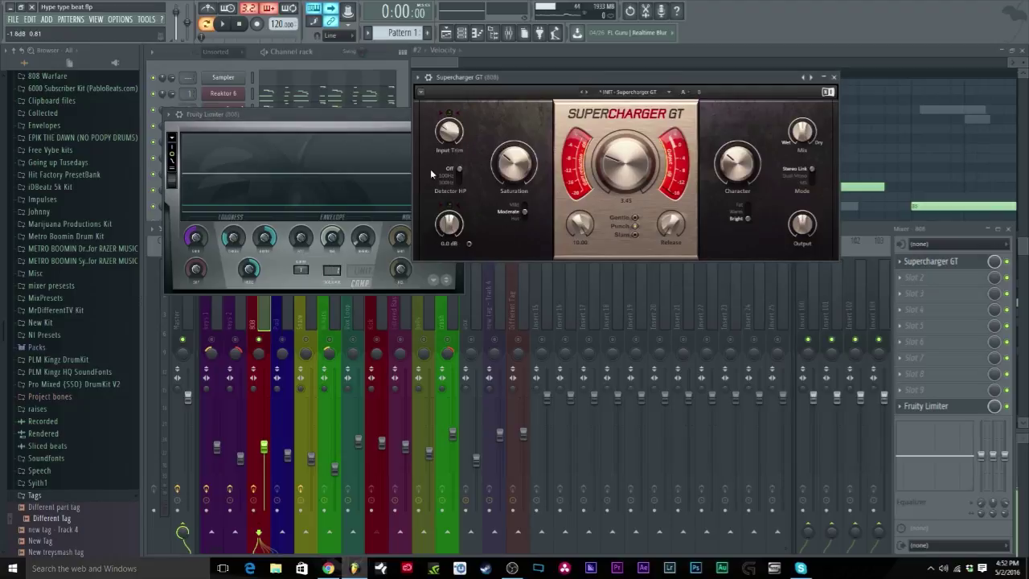
Disable the 808's Fruity Limiter, turn on the sidechain mode in Supercharger GT and play the result.
{"action": "left_click", "coordinate": [1009, 406]}
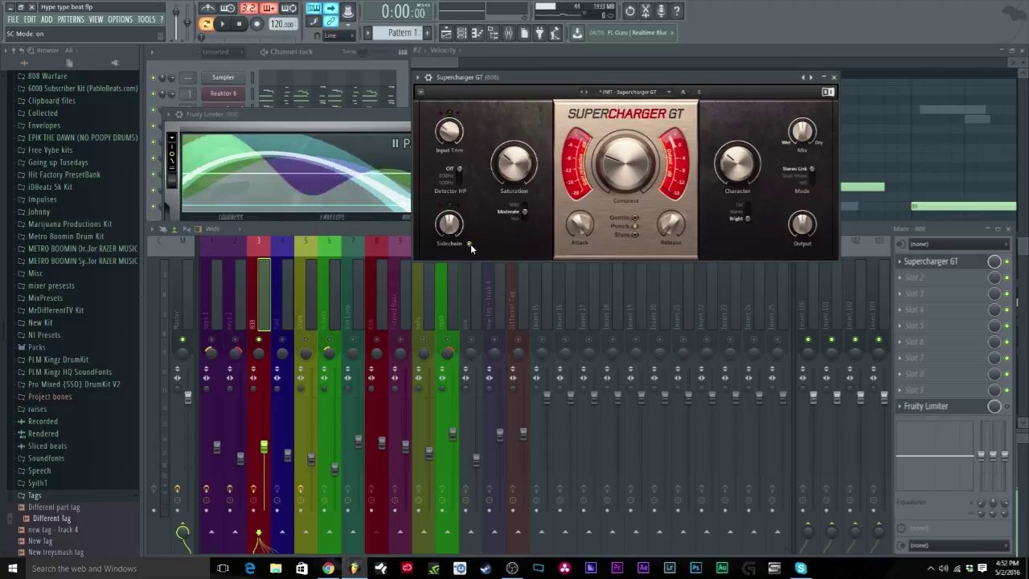
{"action": "key", "text": "space"}
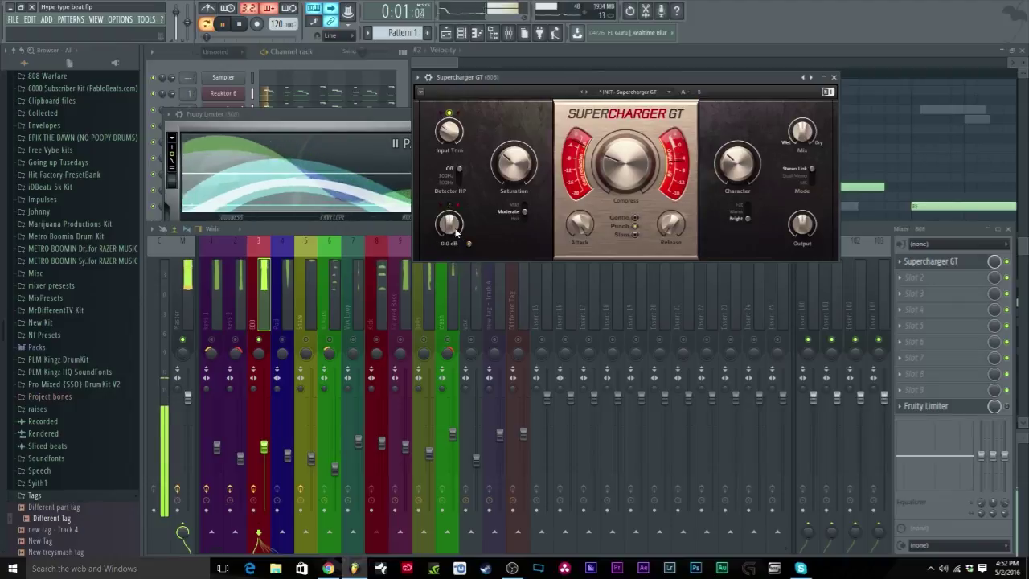
{"action": "key", "text": "space"}
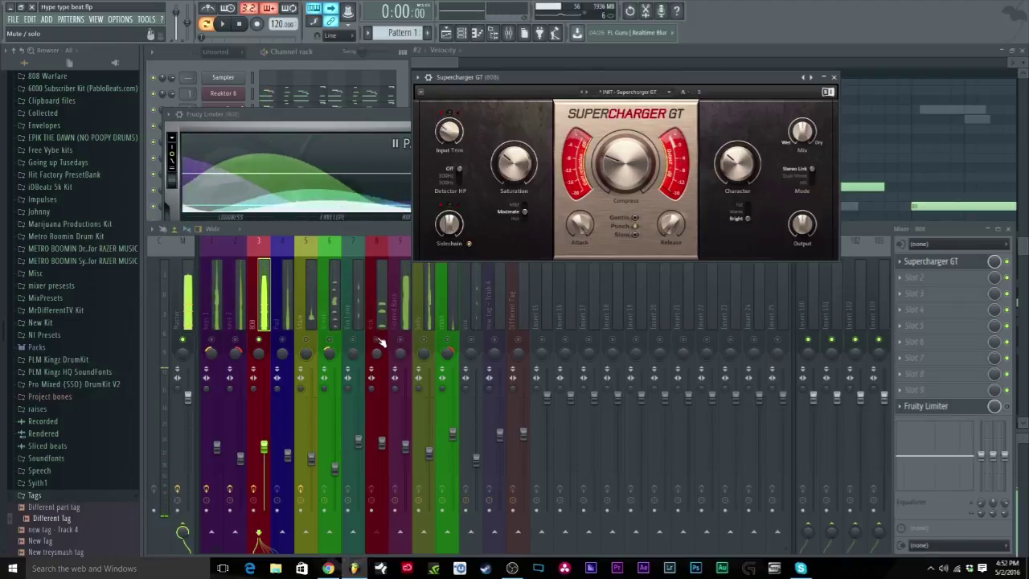
Unmute the kick, compare the 808 with Supercharger GT's sidechain off and on during playback, leave it on and close the plugin.
{"action": "left_click", "coordinate": [376, 340]}
{"action": "left_click", "coordinate": [519, 213]}
{"action": "key", "text": "space"}
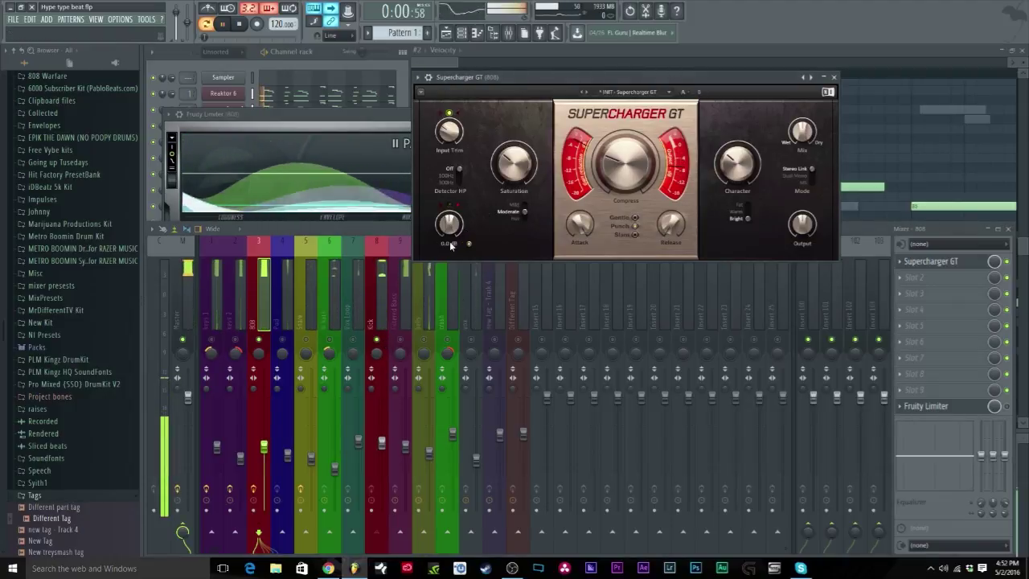
{"action": "left_click", "coordinate": [471, 244]}
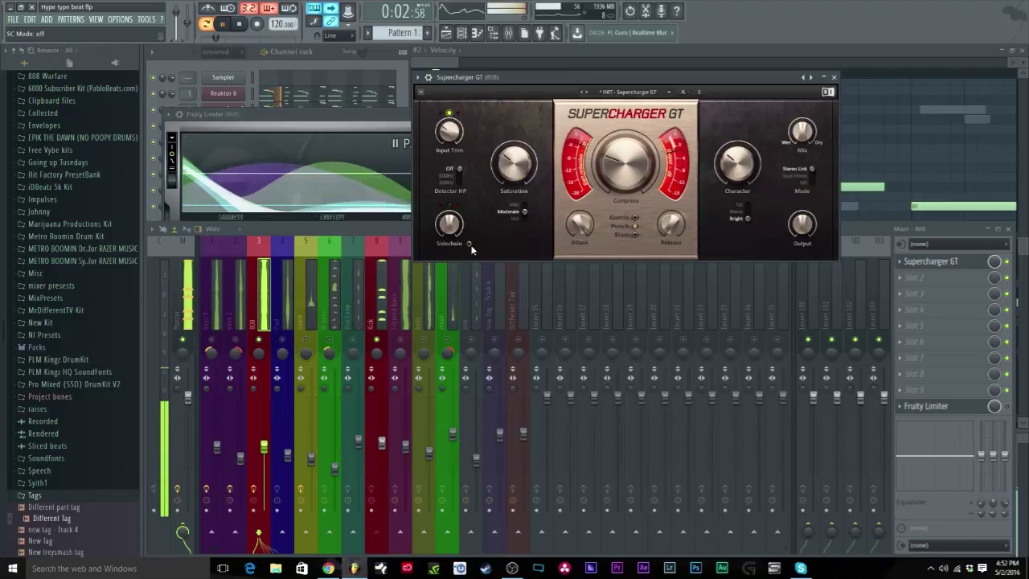
{"action": "left_click", "coordinate": [471, 245]}
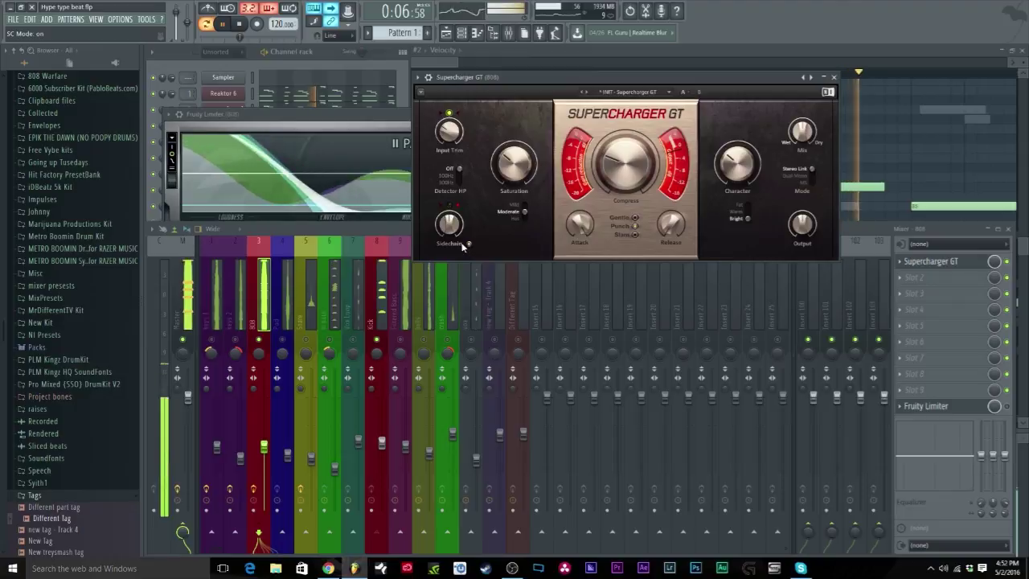
{"action": "key", "text": "space"}
{"action": "left_click", "coordinate": [829, 77]}
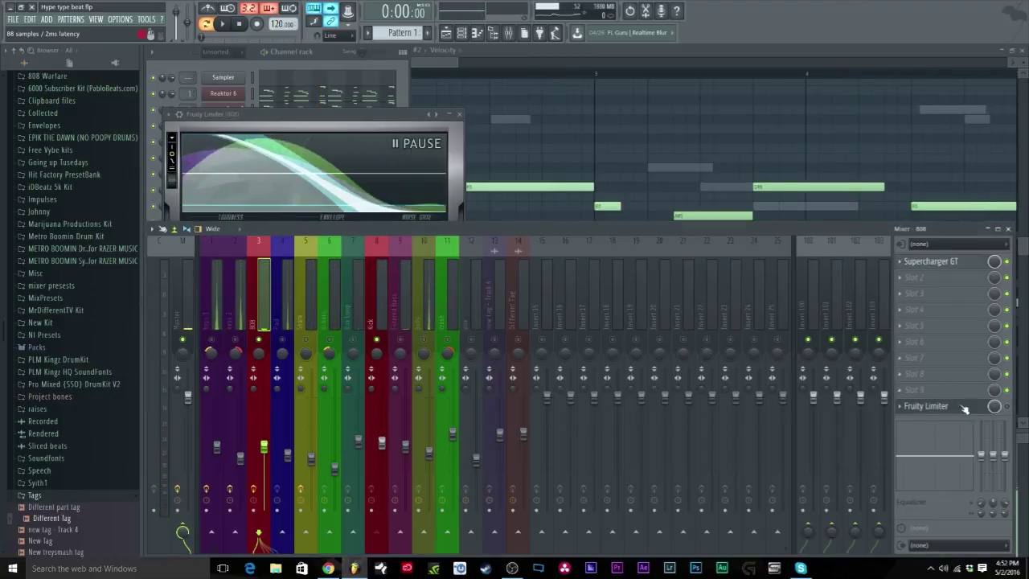
Remove the Fruity Limiter from slot 10 of the 808 track and save the project.
{"action": "left_click", "coordinate": [902, 408]}
{"action": "left_click", "coordinate": [917, 327]}
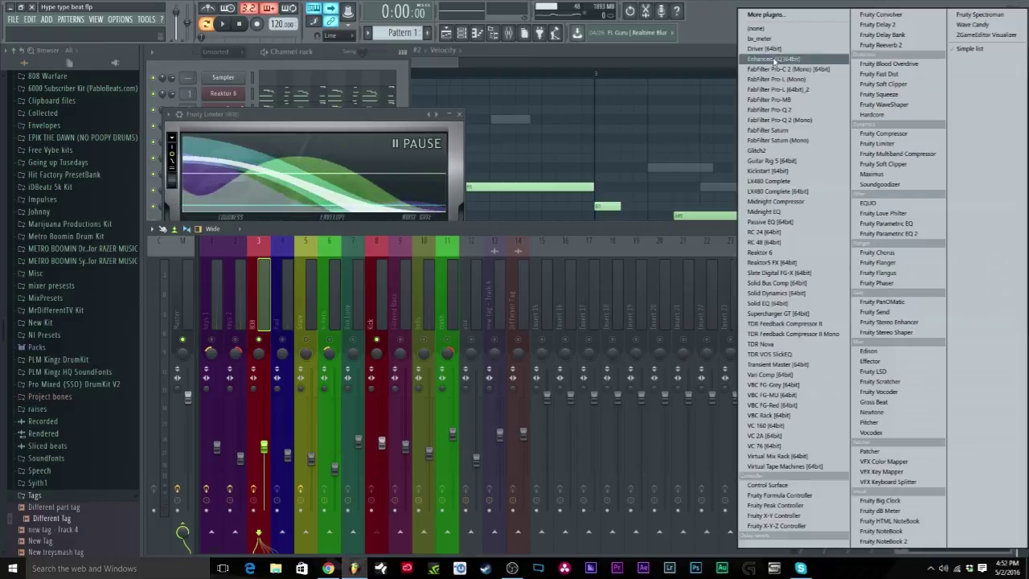
{"action": "left_click", "coordinate": [772, 29]}
{"action": "left_click", "coordinate": [13, 19]}
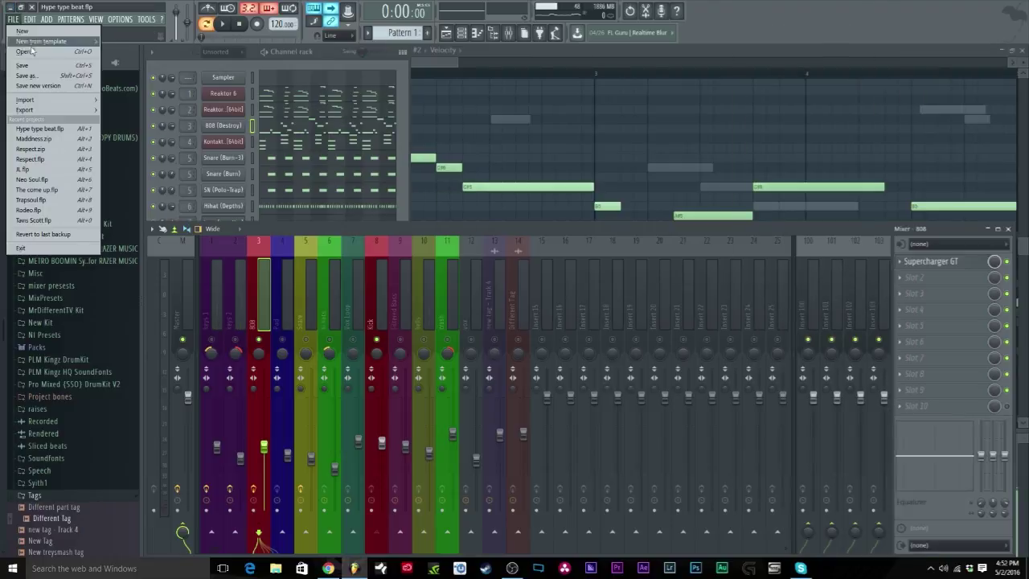
{"action": "left_click", "coordinate": [33, 66]}
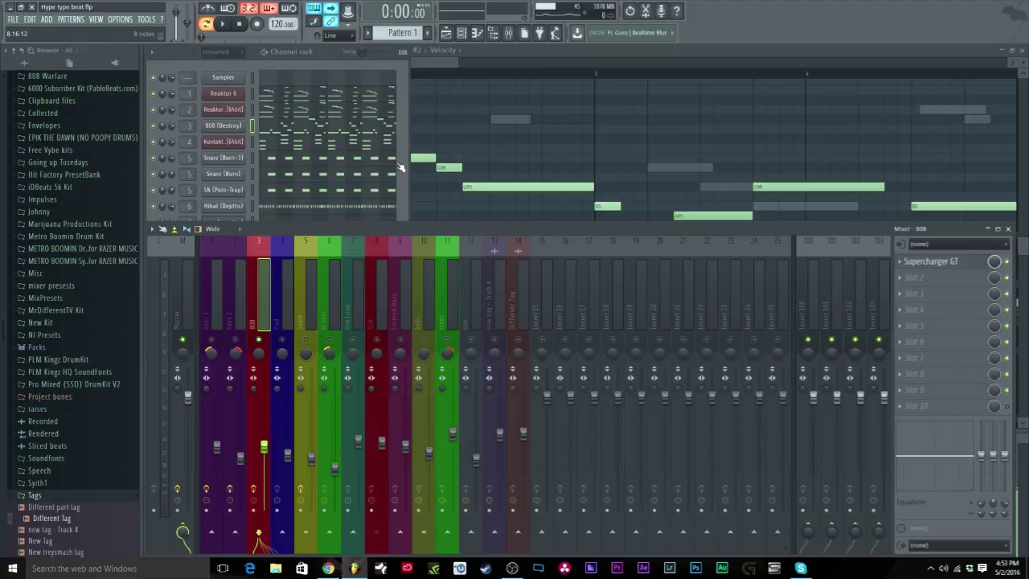
Solo the Snare mixer track, play it, and audition the Snare (Burn-3), Snare (Burn) and SN (Polo-Trap) channels.
{"action": "key", "text": "space"}
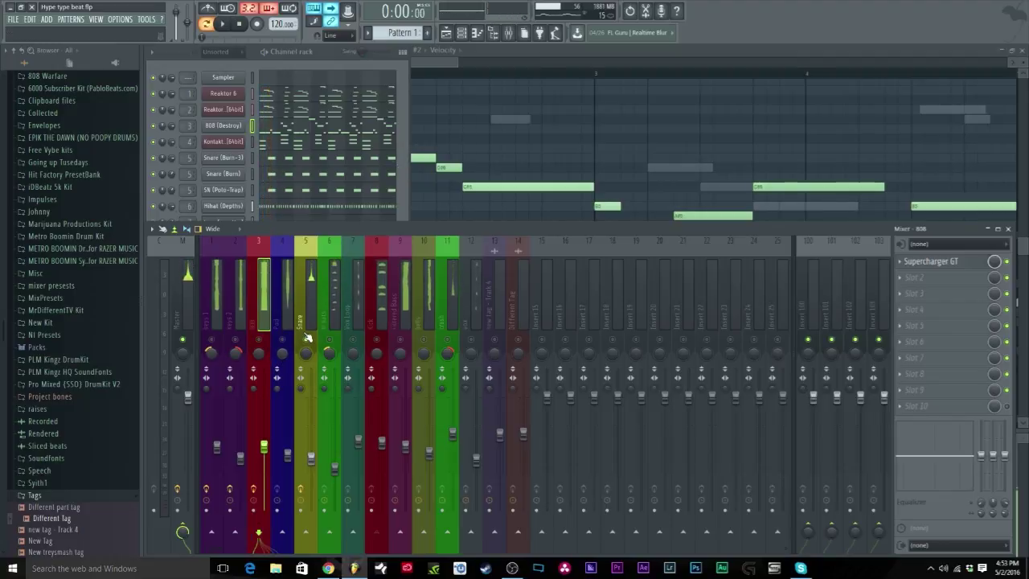
{"action": "left_click", "coordinate": [309, 296]}
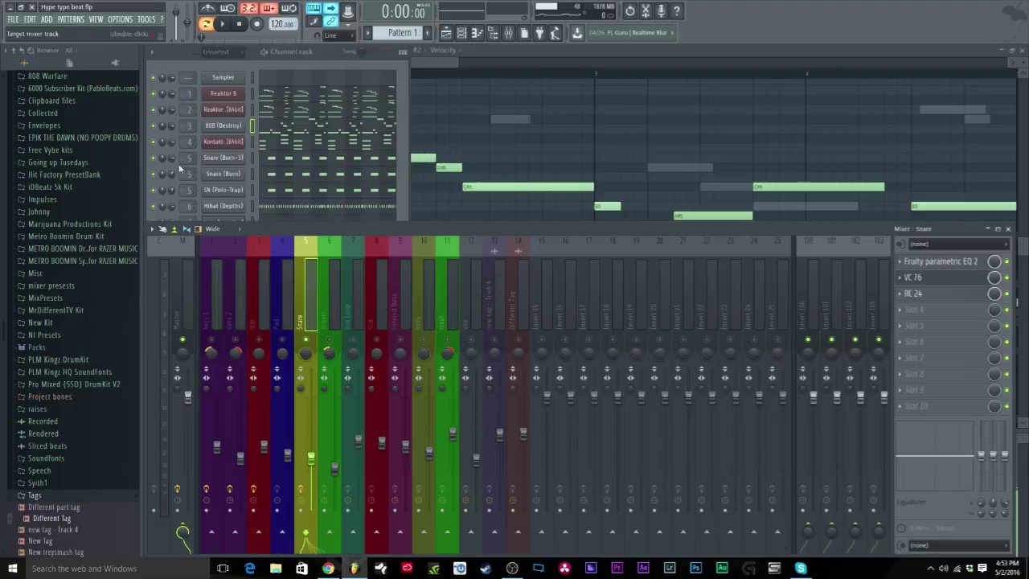
{"action": "left_click", "coordinate": [252, 158]}
{"action": "key", "text": "q"}
{"action": "left_click", "coordinate": [253, 175]}
{"action": "key", "text": "q"}
{"action": "left_click", "coordinate": [254, 192]}
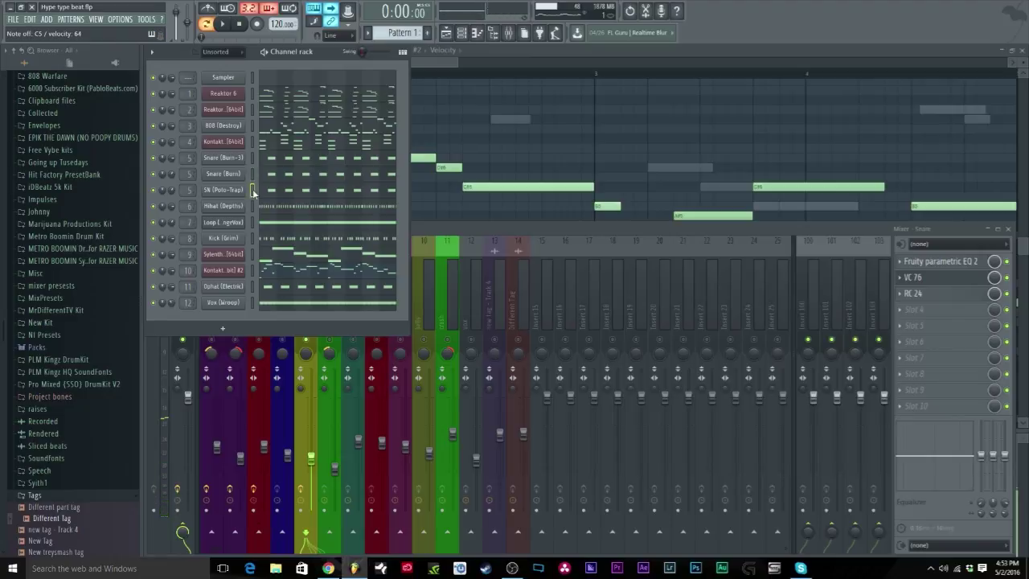
Examine the Fruity parametric EQ 2 curve on the Snare track during playback and close the plugin.
{"action": "left_click", "coordinate": [940, 262]}
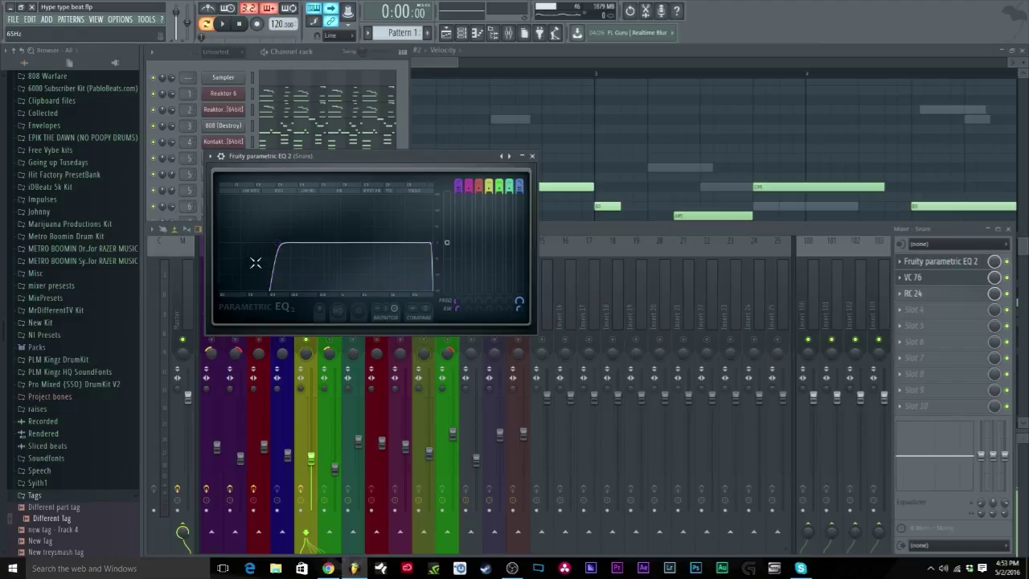
{"action": "key", "text": "space"}
{"action": "key", "text": "space"}
{"action": "left_click", "coordinate": [533, 157]}
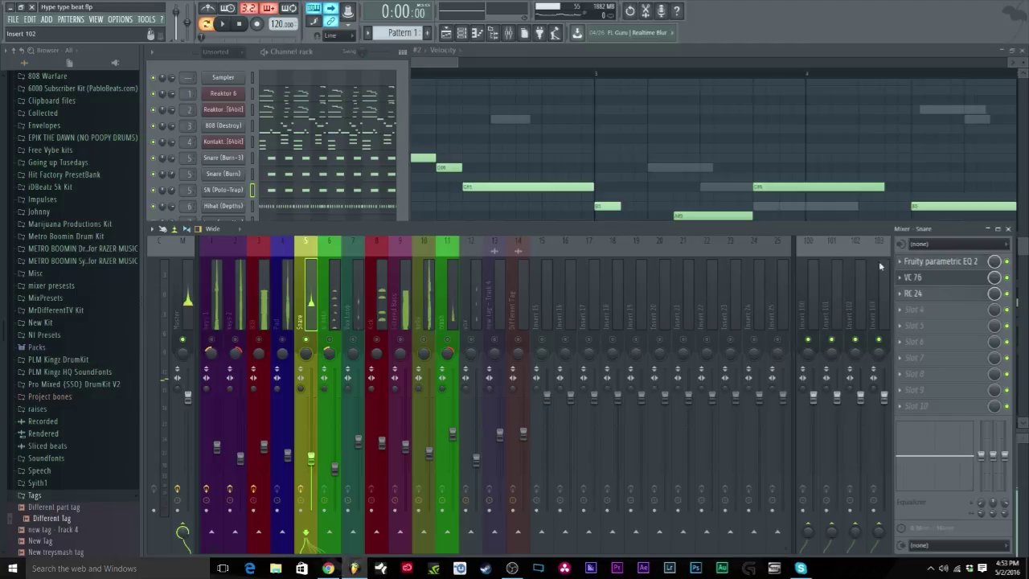
Open the VC 76 compressor on the Snare track, move it clear of the channel rack, review its settings and close it.
{"action": "left_click", "coordinate": [925, 278]}
{"action": "left_click_drag", "start_coordinate": [461, 172], "coordinate": [661, 93]}
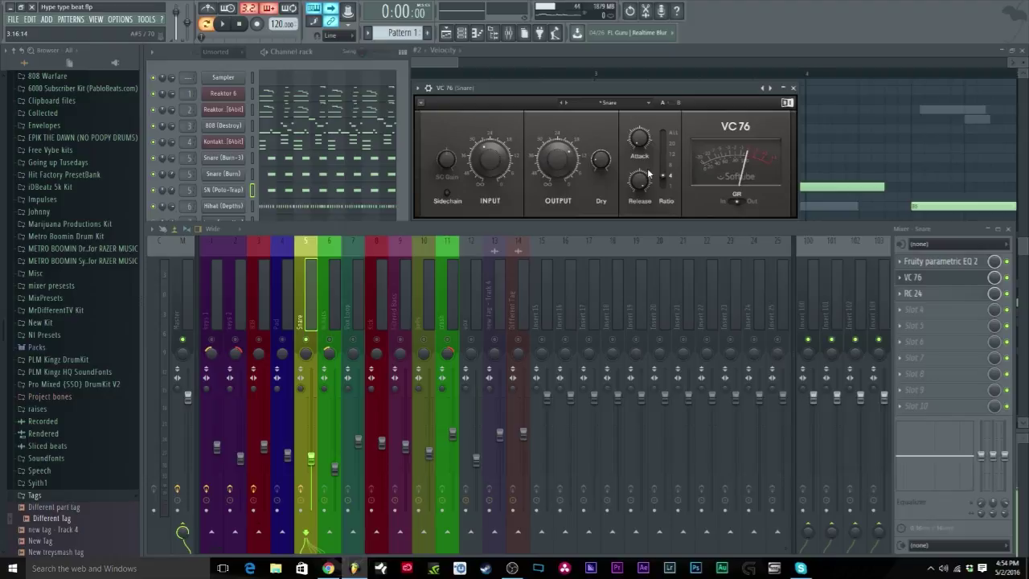
{"action": "left_click", "coordinate": [793, 88]}
Review the Snare Room settings of the RC 24 reverb on the Snare track, close the plugin and play the snare.
{"action": "left_click", "coordinate": [913, 293]}
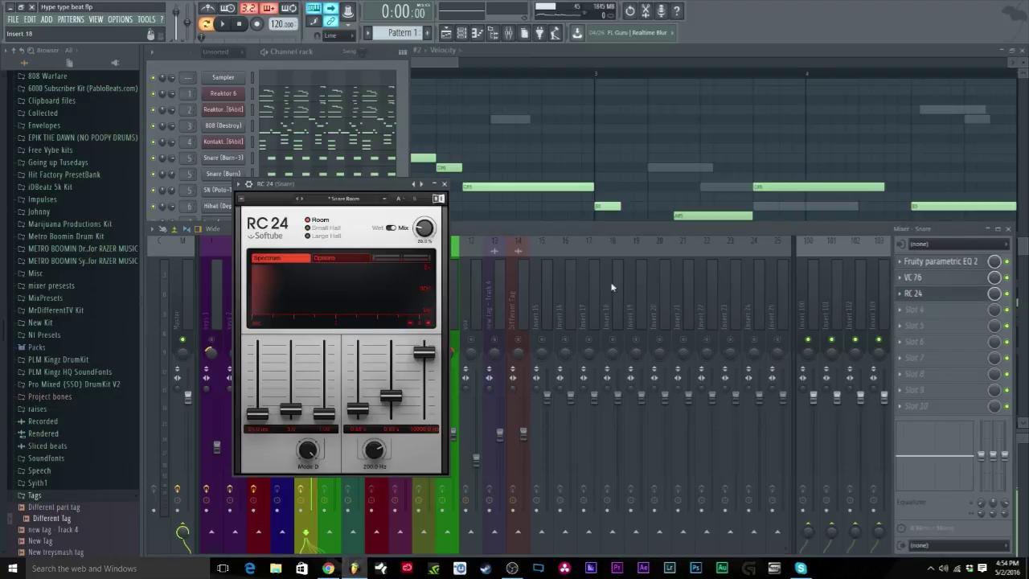
{"action": "left_click_drag", "start_coordinate": [360, 187], "coordinate": [539, 79]}
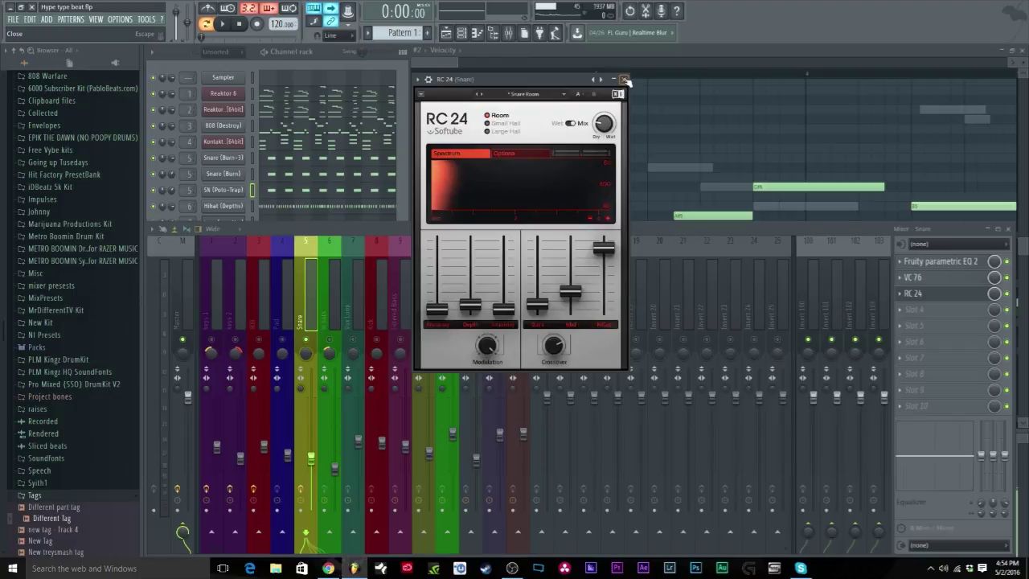
{"action": "left_click", "coordinate": [625, 80]}
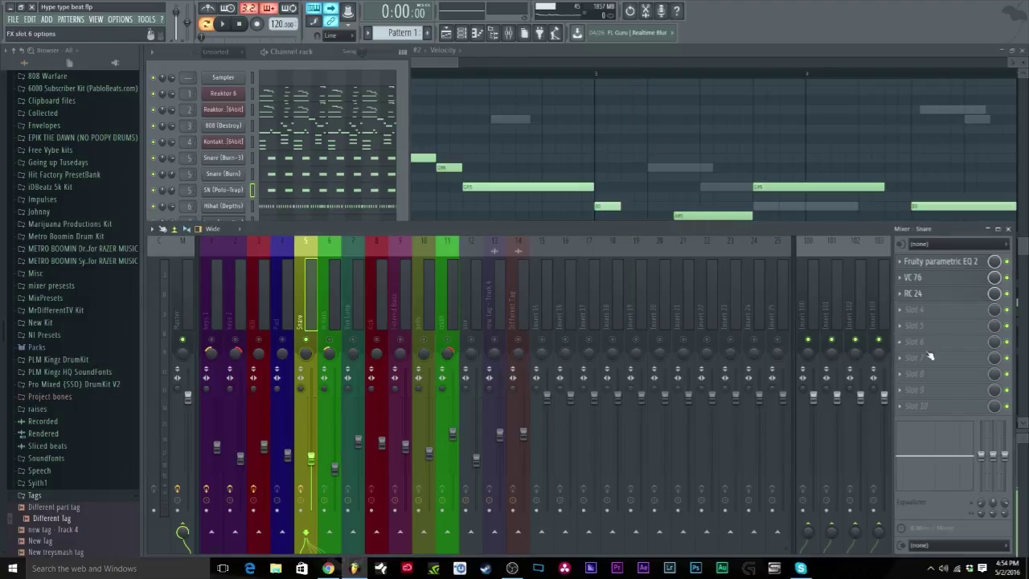
{"action": "key", "text": "space"}
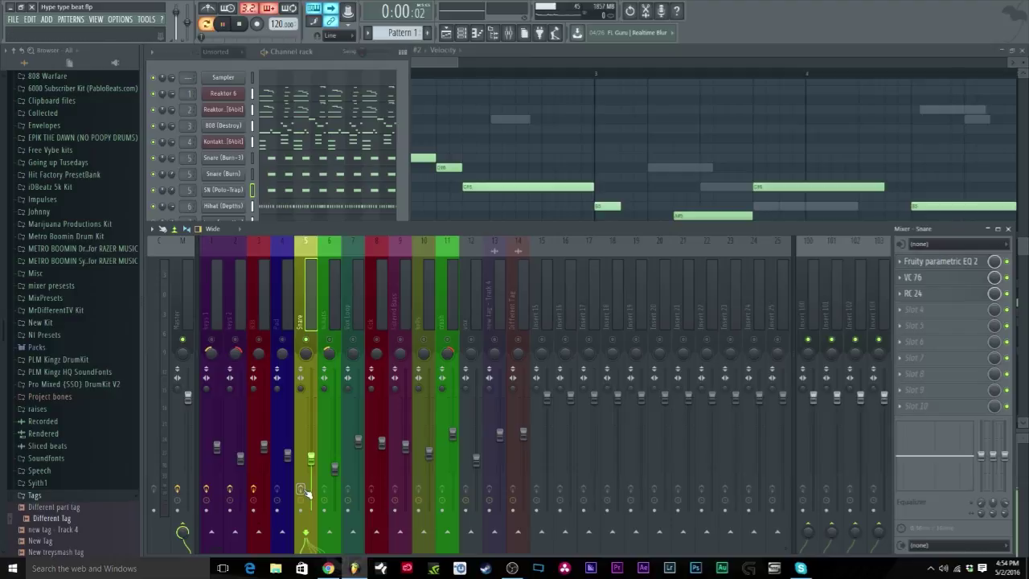
Solo the hi hats mixer track, open the Hihat (Depths) notes in the piano roll and play them.
{"action": "key", "text": "space"}
{"action": "key", "text": "space"}
{"action": "key", "text": "space"}
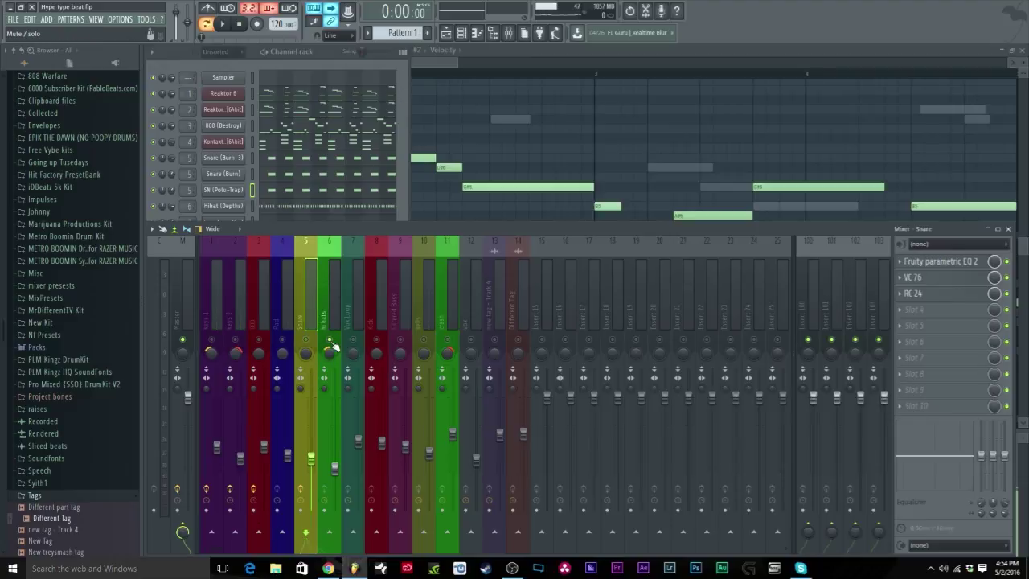
{"action": "left_click", "coordinate": [401, 167]}
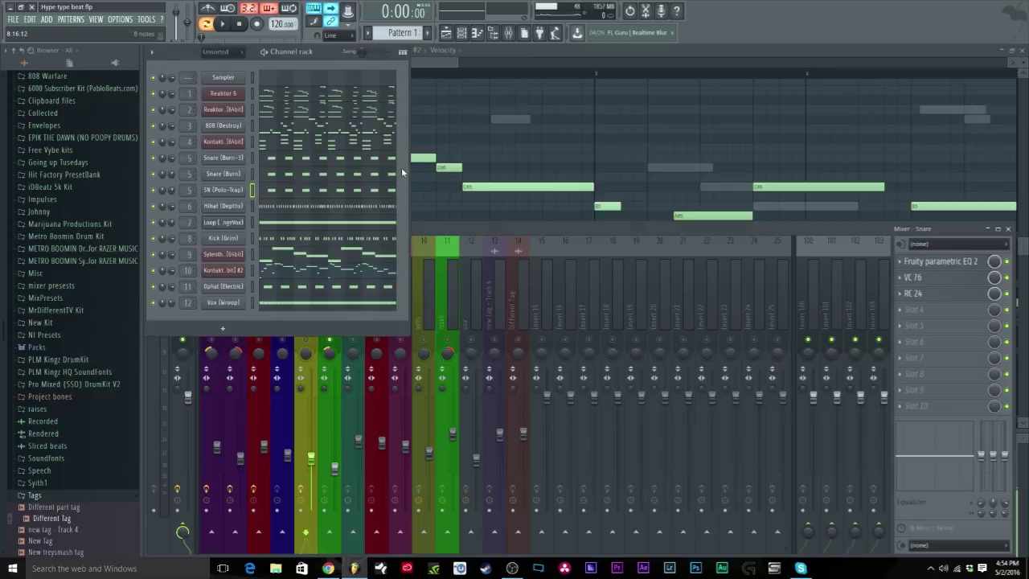
{"action": "left_click", "coordinate": [263, 208]}
{"action": "key", "text": "space"}
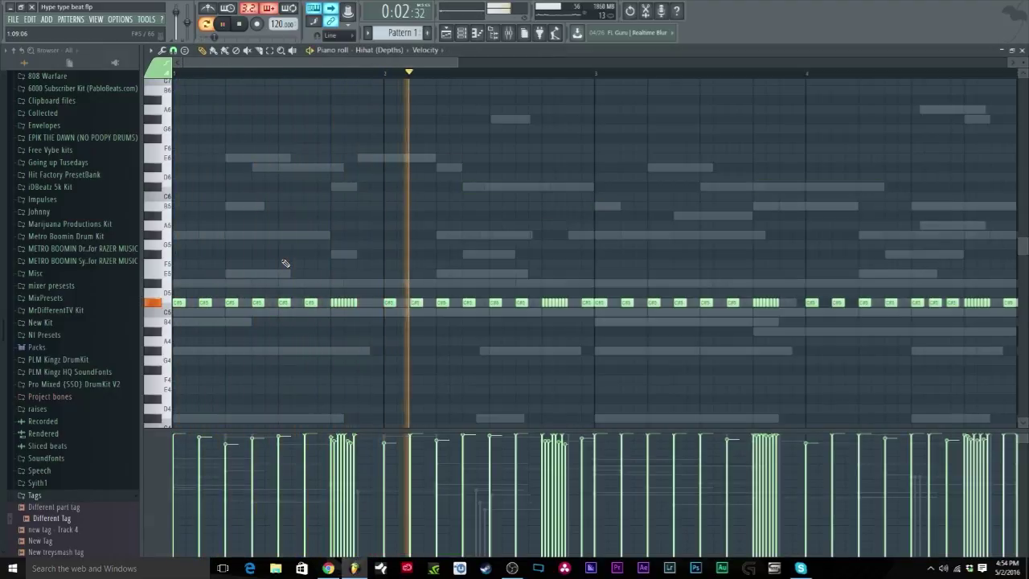
{"action": "key", "text": "space"}
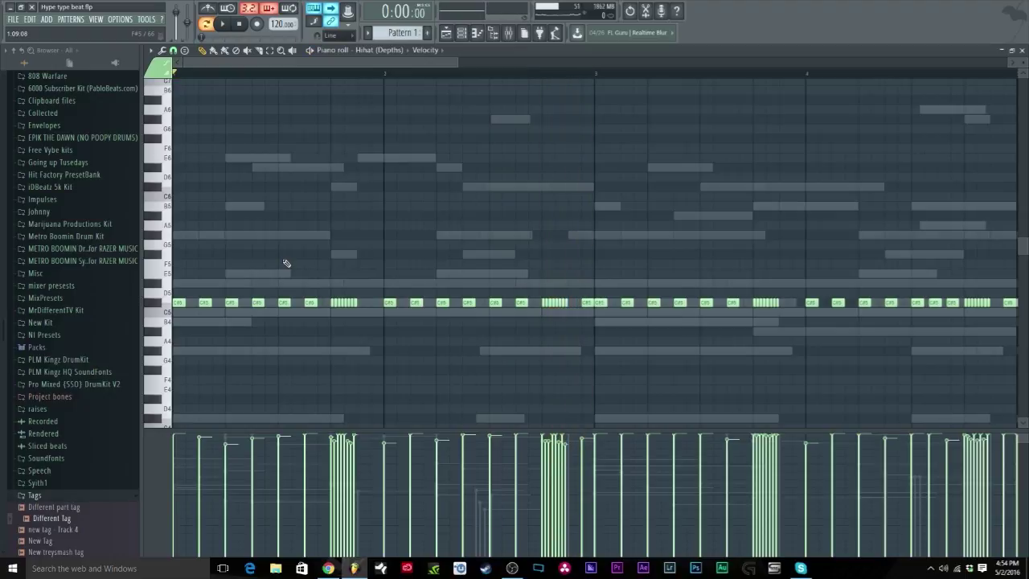
Try several random seeds for the Hihat (Depths) notes' panning in the piano roll randomizer and close it without accepting.
{"action": "key", "text": "alt+r"}
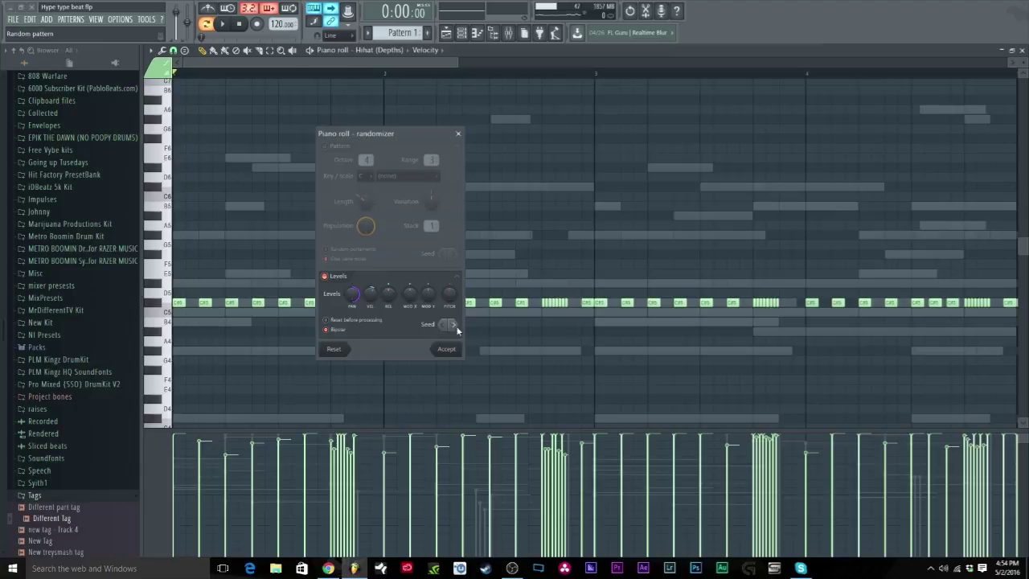
{"action": "left_click_drag", "start_coordinate": [454, 323], "coordinate": [420, 316]}
{"action": "left_click", "coordinate": [354, 294]}
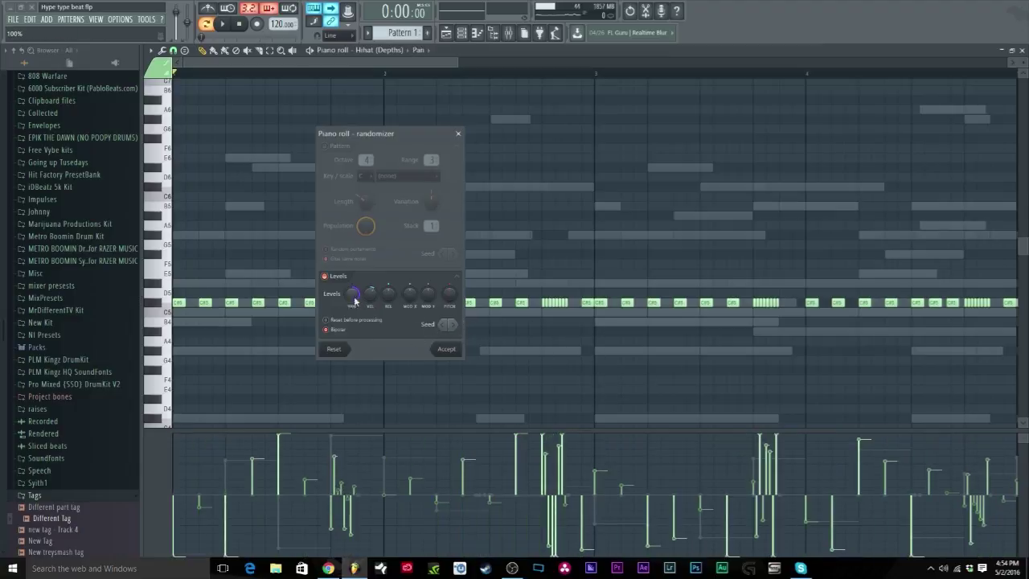
{"action": "left_click", "coordinate": [454, 326]}
{"action": "left_click", "coordinate": [453, 326]}
{"action": "left_click", "coordinate": [453, 326]}
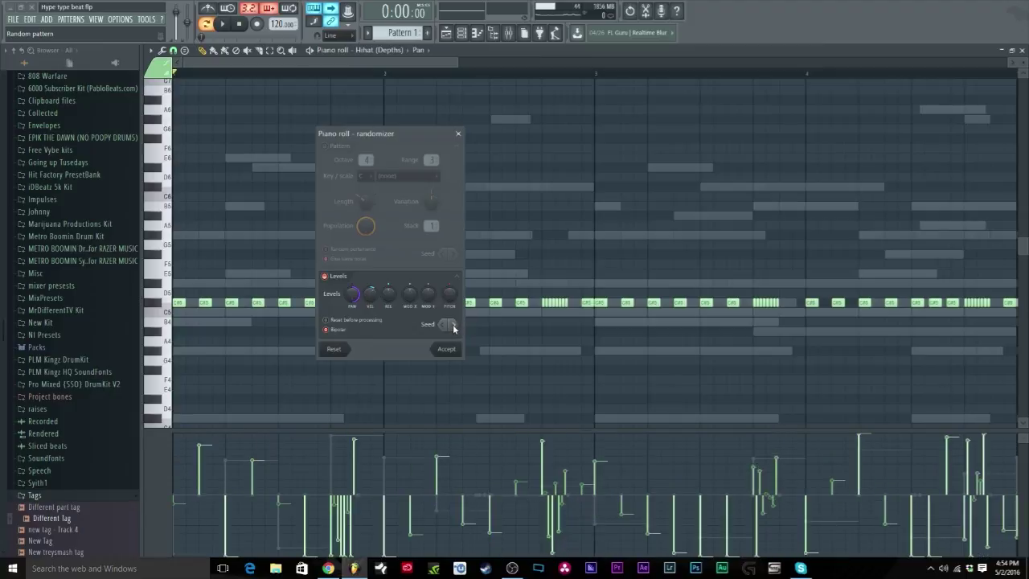
{"action": "left_click", "coordinate": [459, 133]}
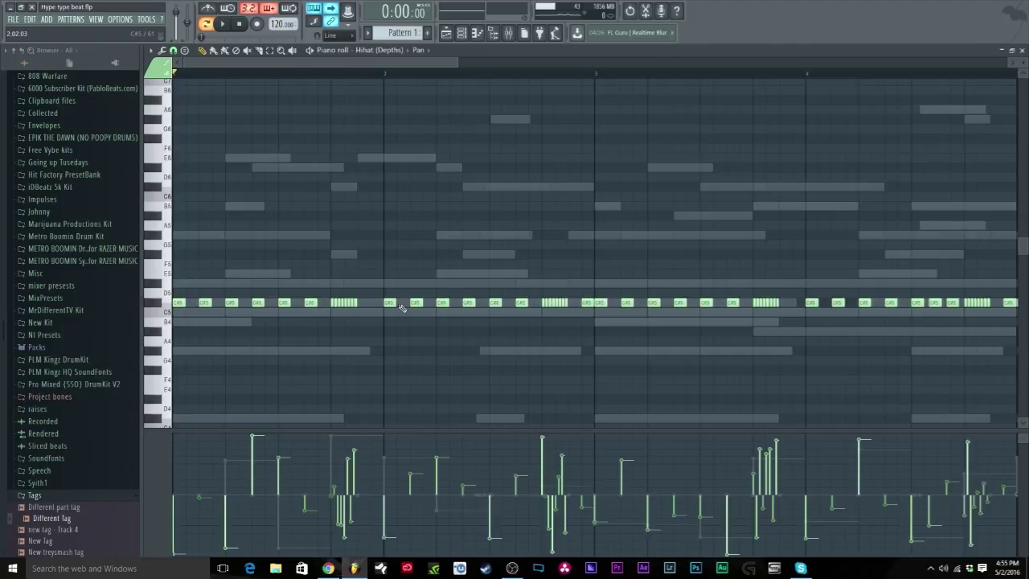
Play the hi-hat pattern with its note panning, stop playback and bring the mixer back into view.
{"action": "key", "text": "space"}
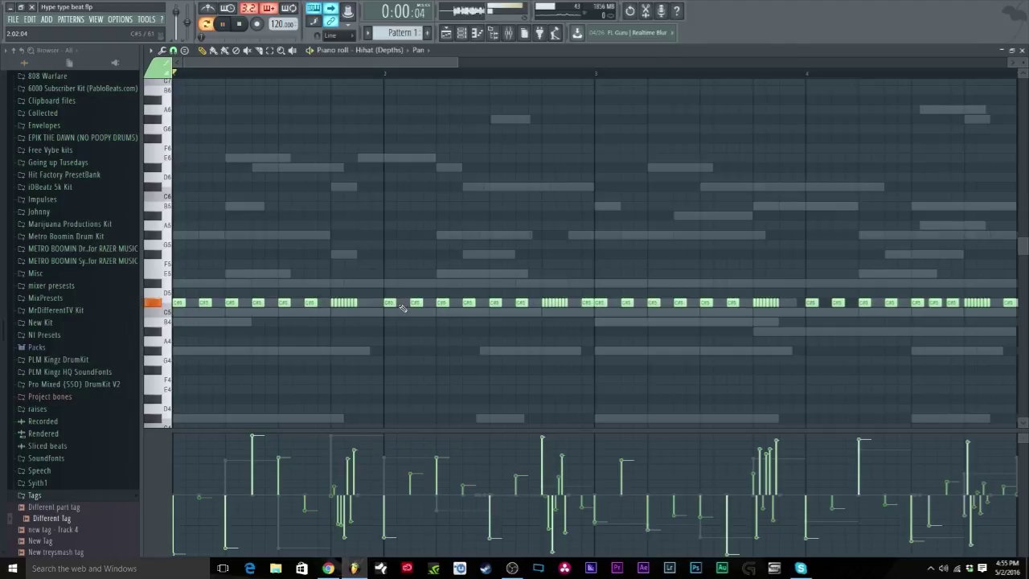
{"action": "key", "text": "space"}
{"action": "left_click", "coordinate": [465, 32]}
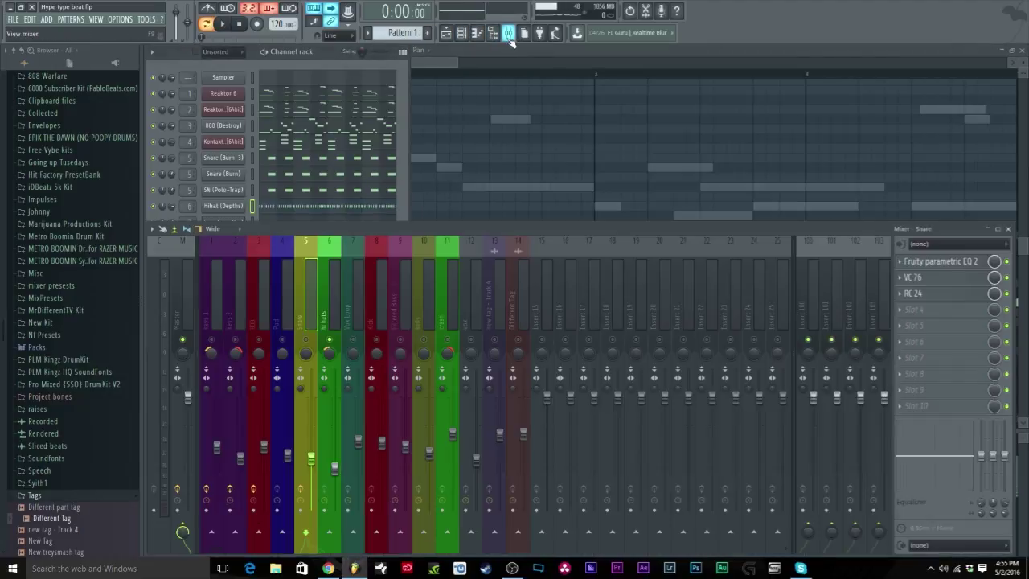
{"action": "left_click", "coordinate": [508, 32]}
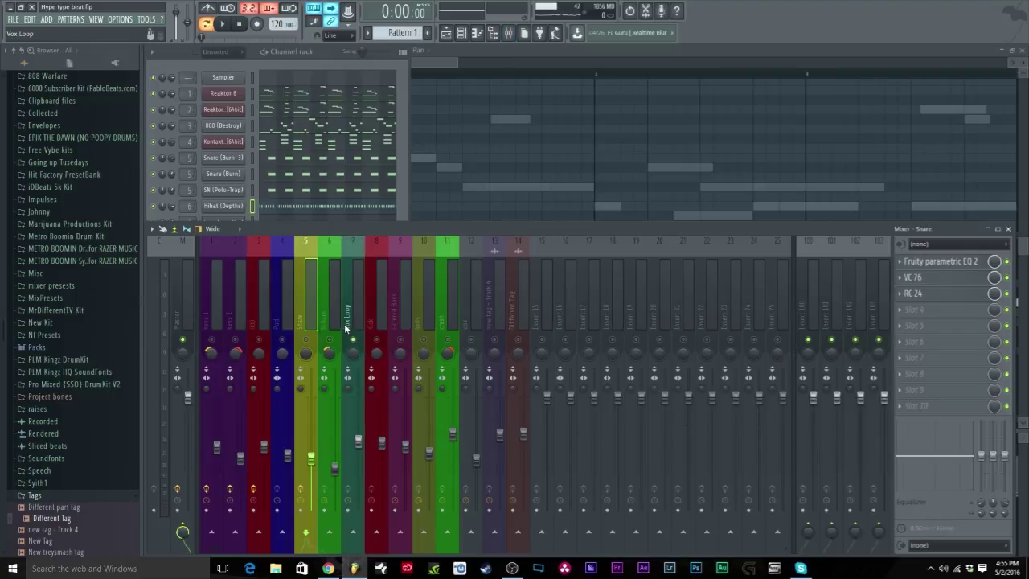
Select the soloed Vox Loop mixer track and audition it.
{"action": "left_click", "coordinate": [349, 307]}
{"action": "key", "text": "space"}
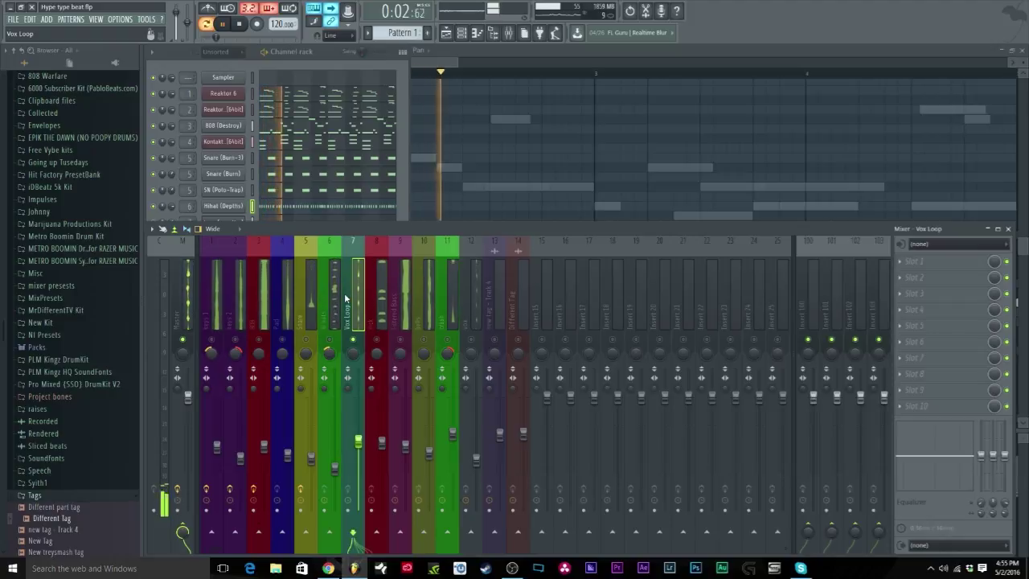
{"action": "key", "text": "space"}
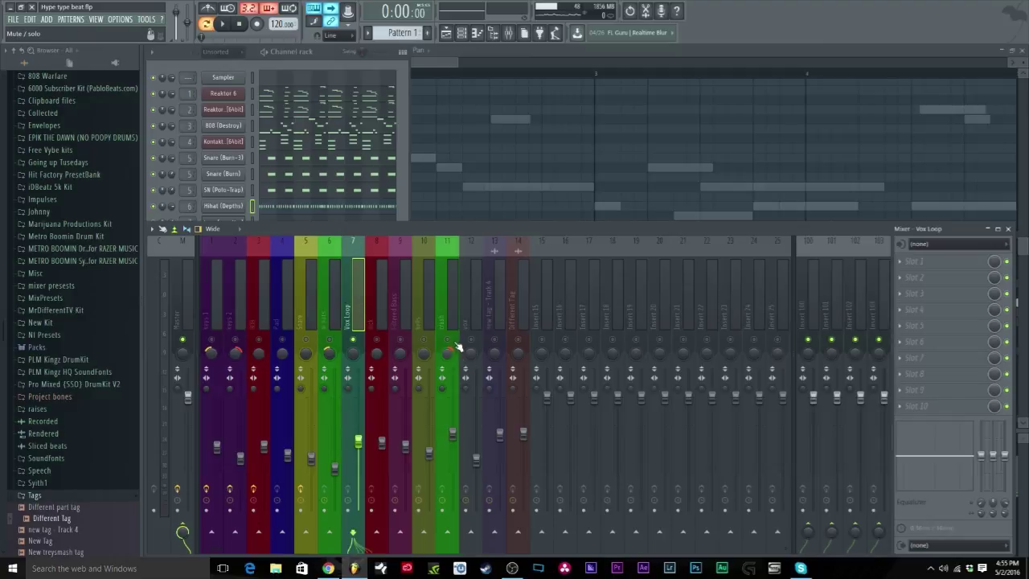
Audition the soloed crash track and select the hi hats track to compare their panning.
{"action": "key", "text": "space"}
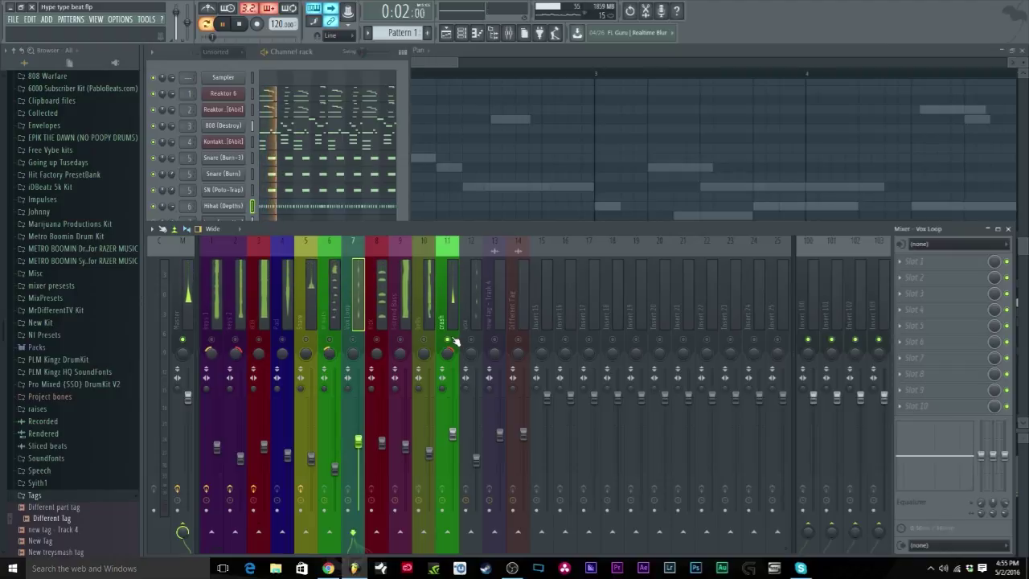
{"action": "key", "text": "space"}
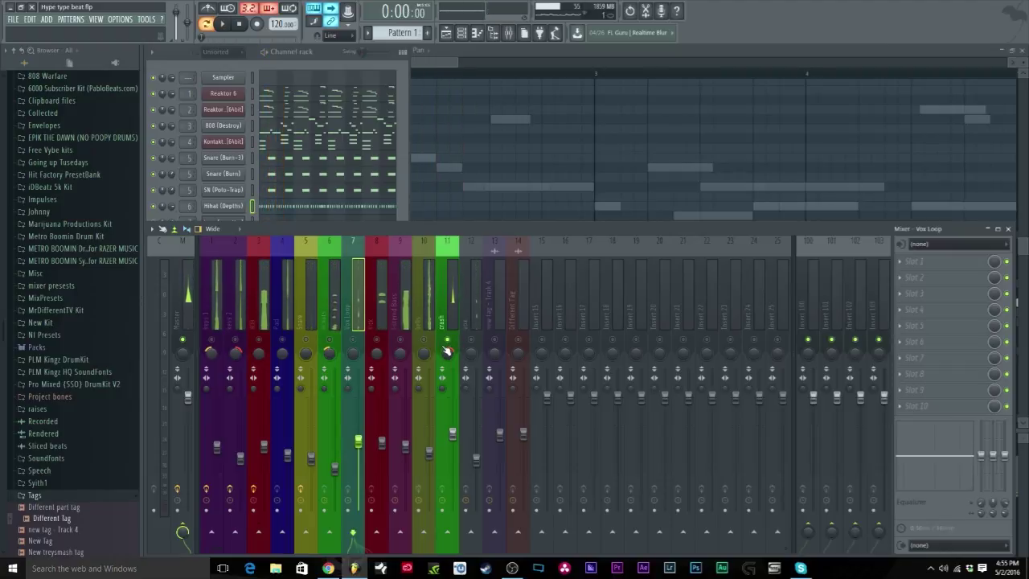
{"action": "left_click", "coordinate": [329, 355]}
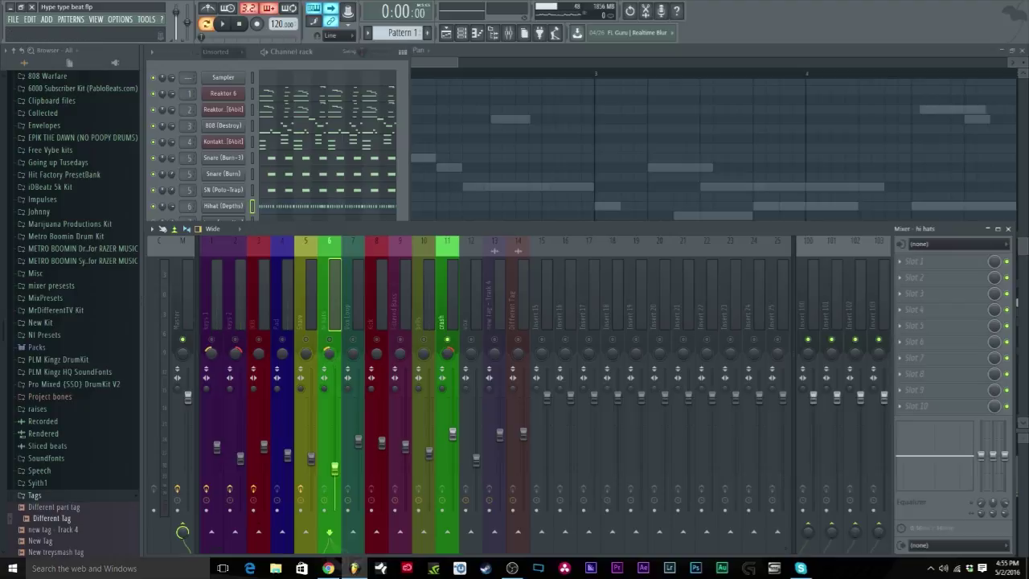
Solo the vox mixer track and audition it.
{"action": "left_click", "coordinate": [13, 18]}
{"action": "left_click", "coordinate": [32, 65]}
{"action": "right_click", "coordinate": [471, 341]}
{"action": "key", "text": "space"}
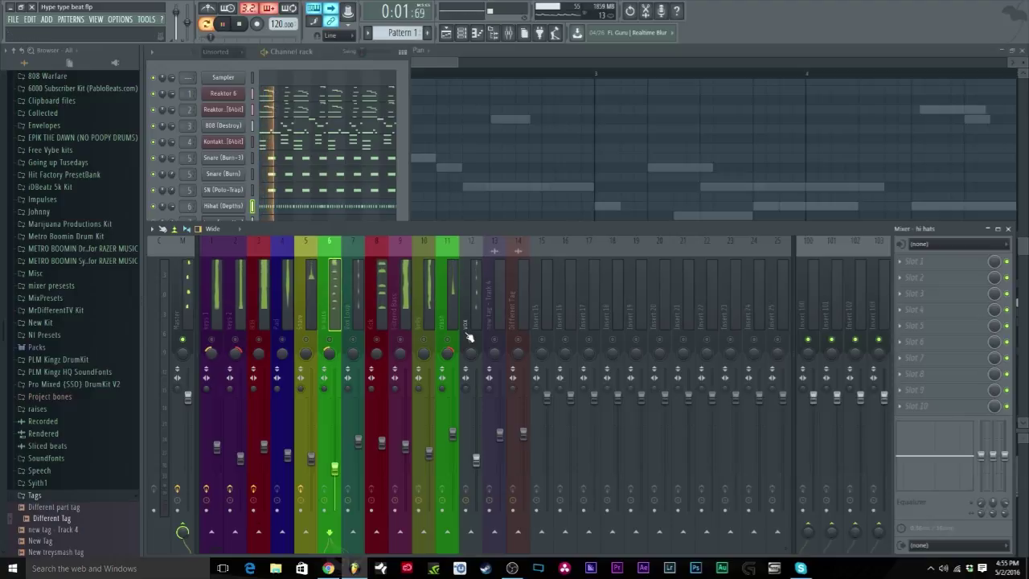
{"action": "key", "text": "space"}
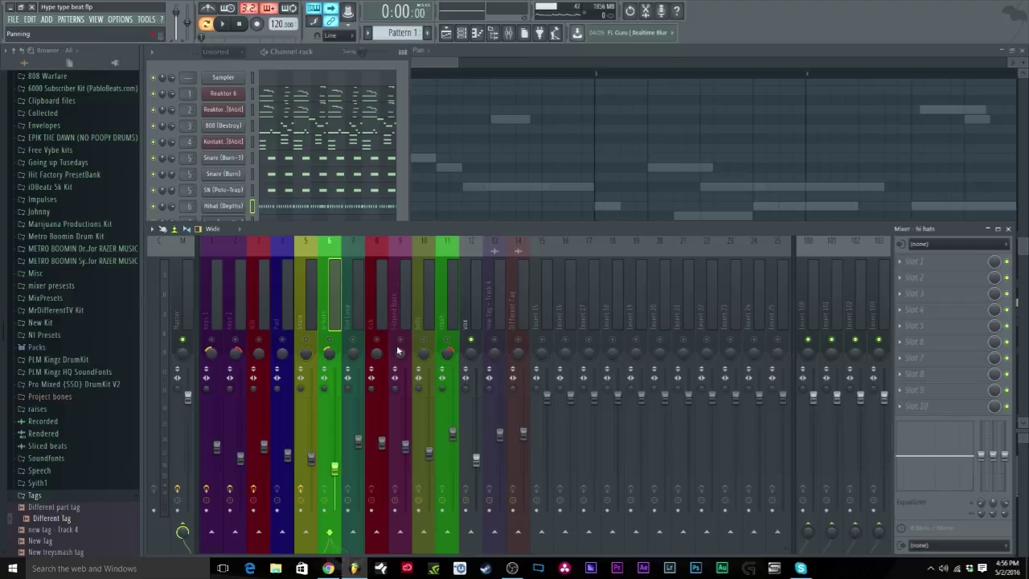
Solo the Kick mixer track, play it and check the Kick (Grim) pattern in the channel rack.
{"action": "left_click", "coordinate": [371, 305]}
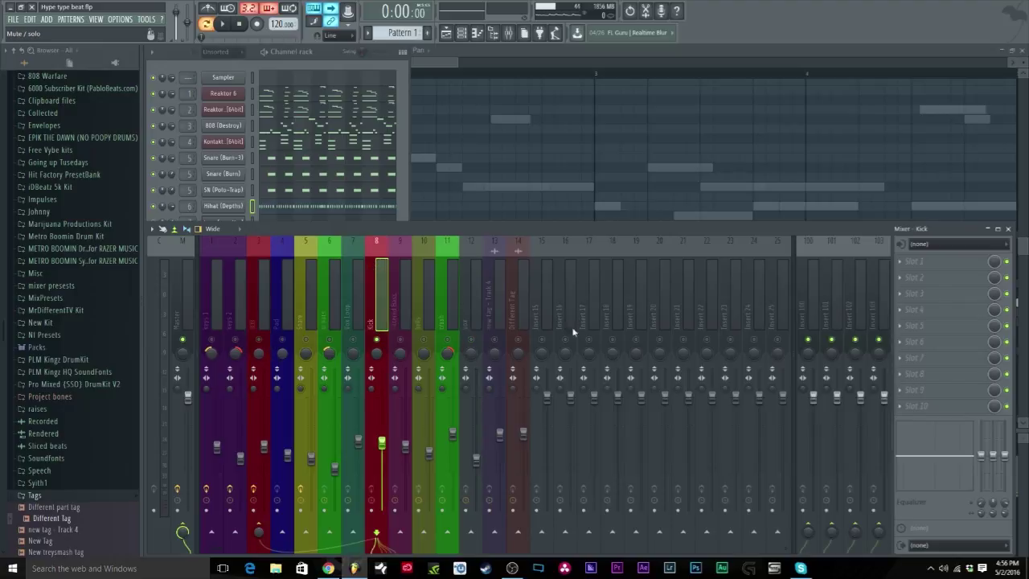
{"action": "key", "text": "space"}
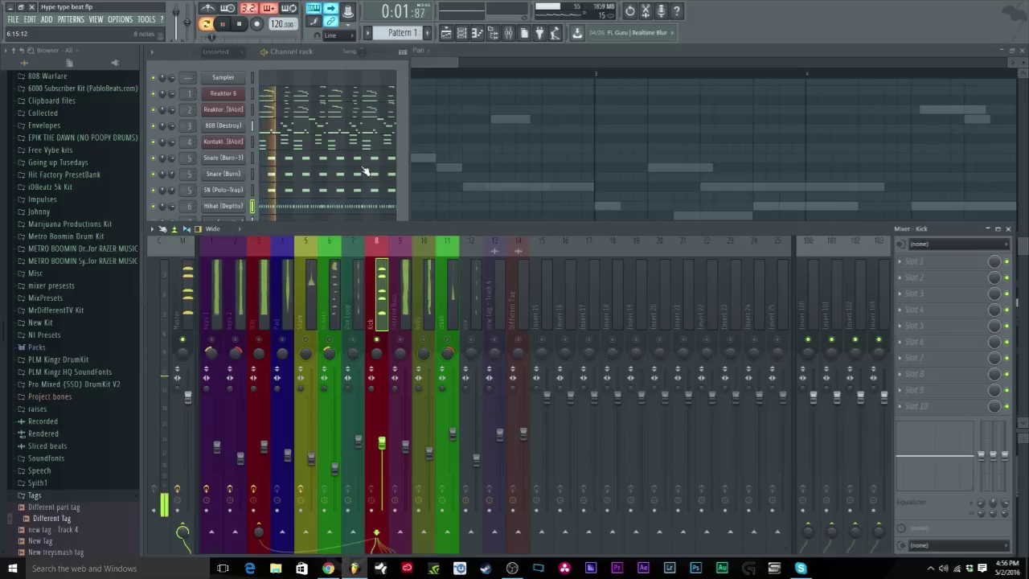
{"action": "key", "text": "space"}
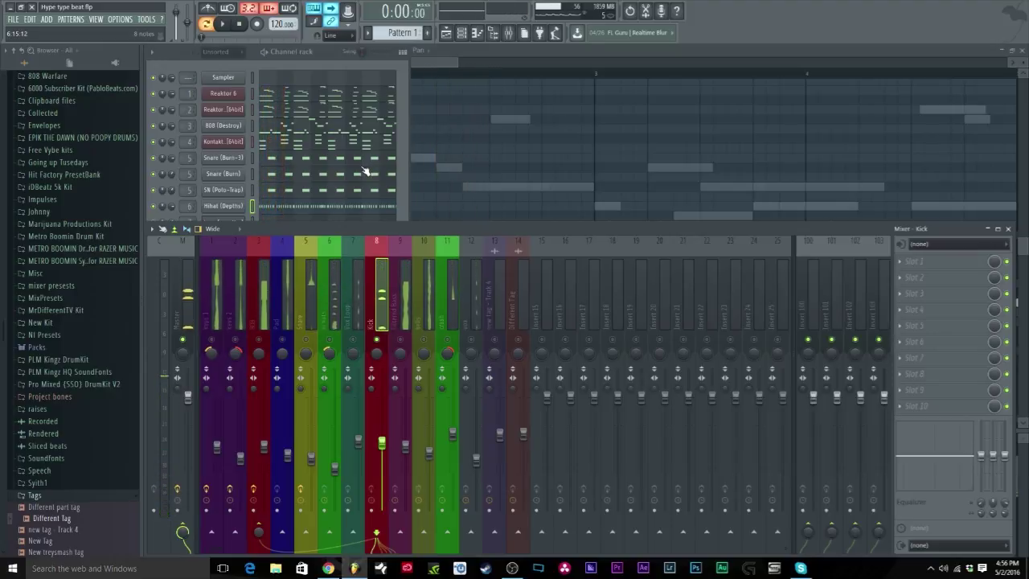
{"action": "left_click", "coordinate": [406, 159]}
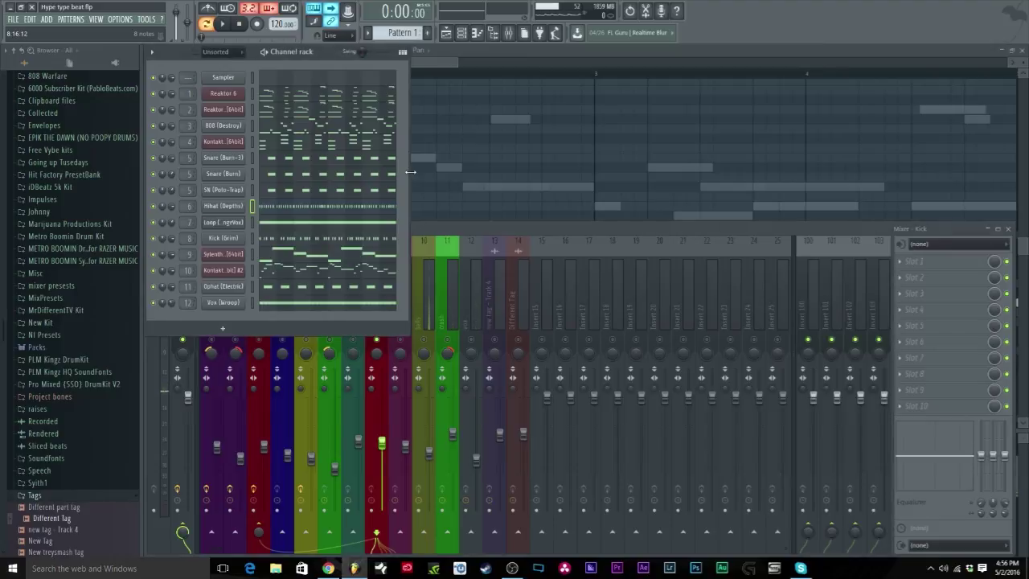
{"action": "left_click", "coordinate": [431, 228]}
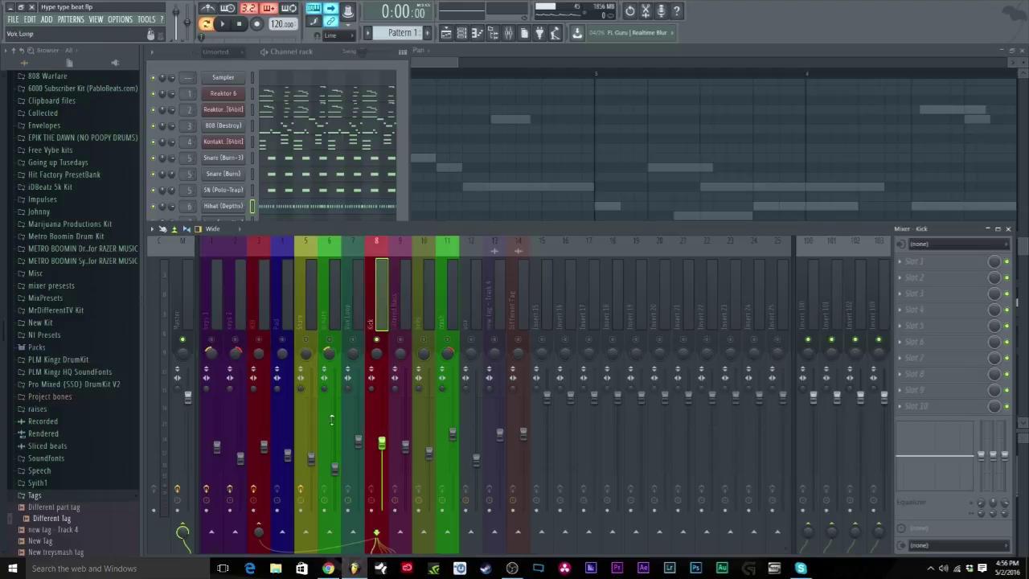
Sidechain the Kick track to the 808 track and select the 808 track in the mixer.
{"action": "right_click", "coordinate": [258, 524]}
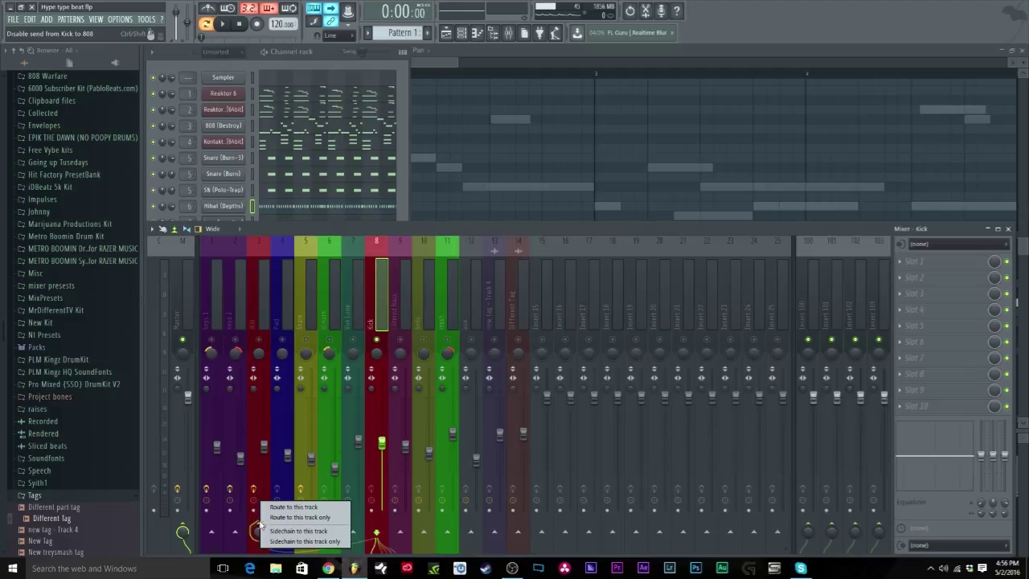
{"action": "left_click", "coordinate": [295, 531]}
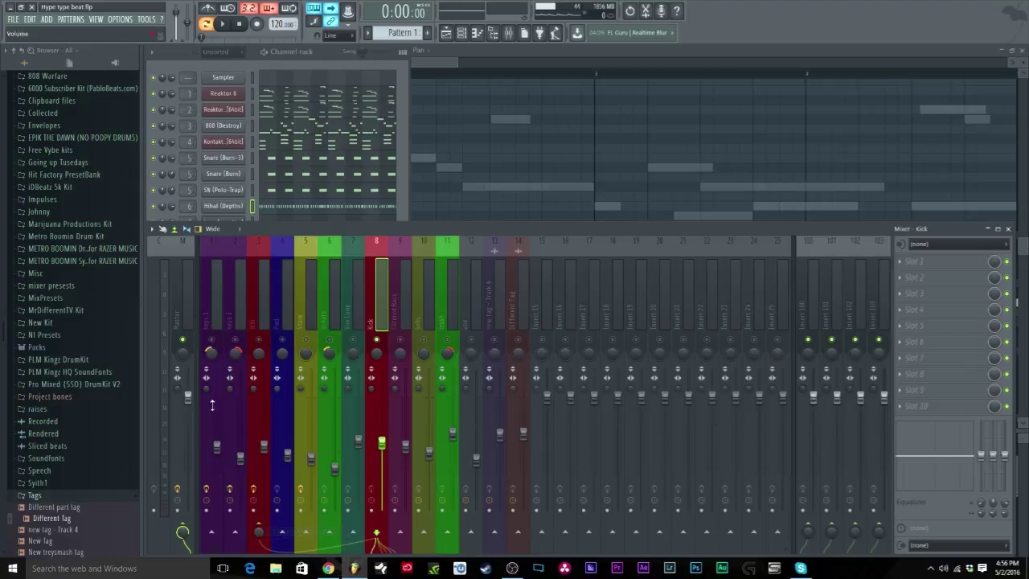
{"action": "left_click", "coordinate": [260, 322]}
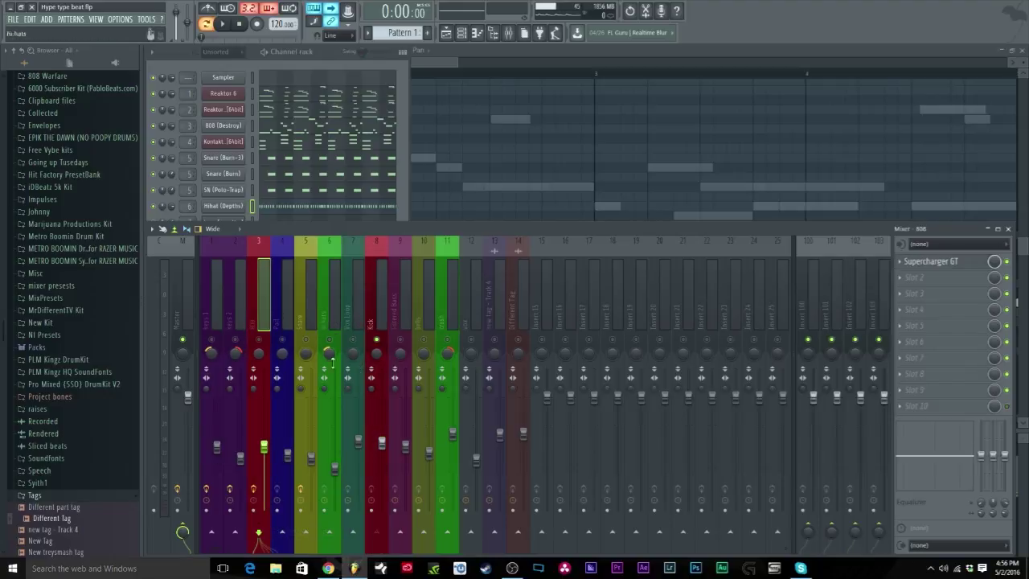
Try Fruity Limiter in slot 10 of the 808 track, adjusting its compressor threshold, ratio of 20.0:1 and knee, and remove it.
{"action": "left_click", "coordinate": [914, 406]}
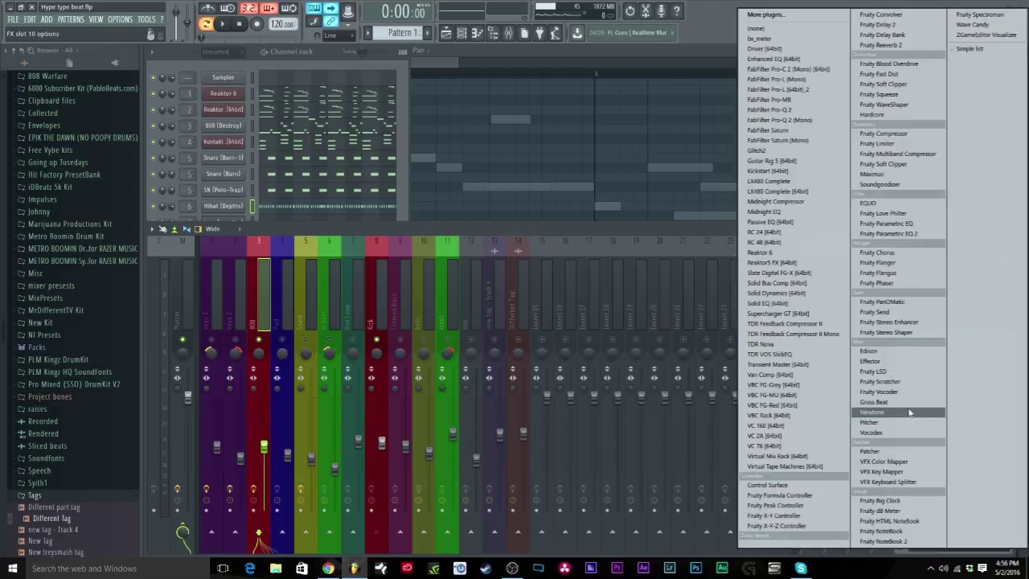
{"action": "left_click", "coordinate": [892, 144]}
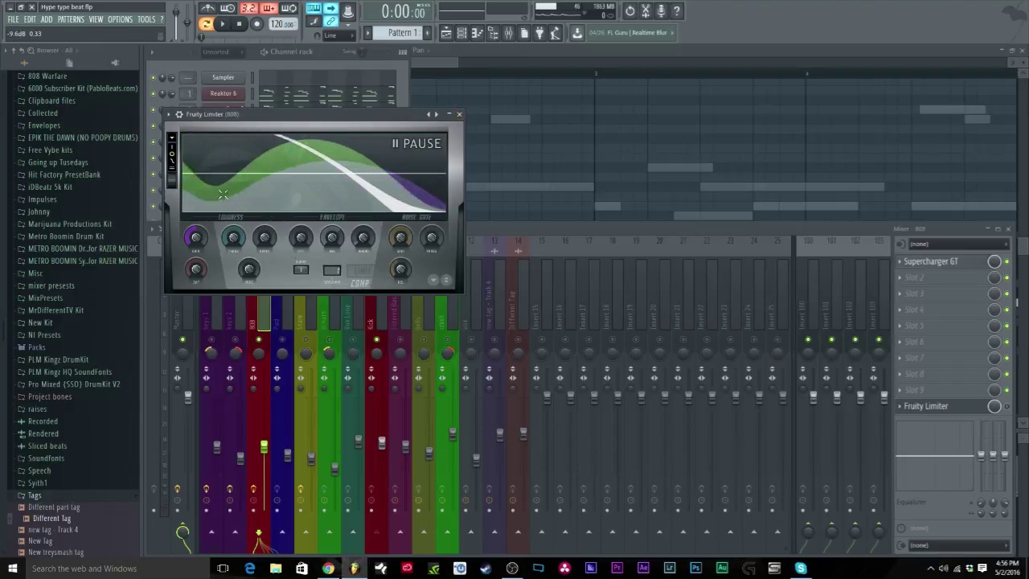
{"action": "left_click_drag", "start_coordinate": [255, 245], "coordinate": [256, 231]}
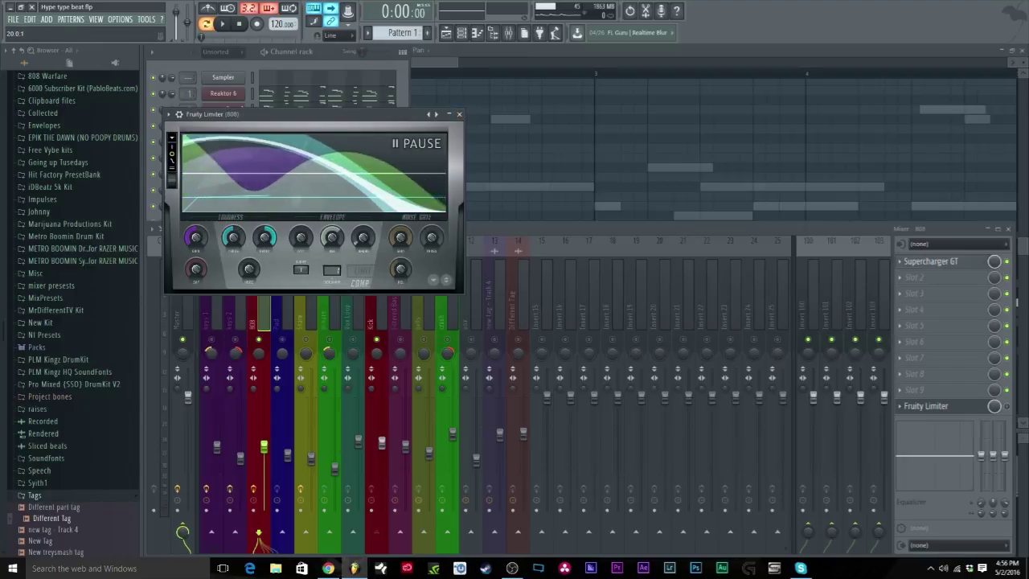
{"action": "mouse_move", "coordinate": [250, 269]}
{"action": "left_mouse_down"}
{"action": "mouse_move", "coordinate": [254, 282]}
{"action": "mouse_move", "coordinate": [254, 254]}
{"action": "left_mouse_up"}
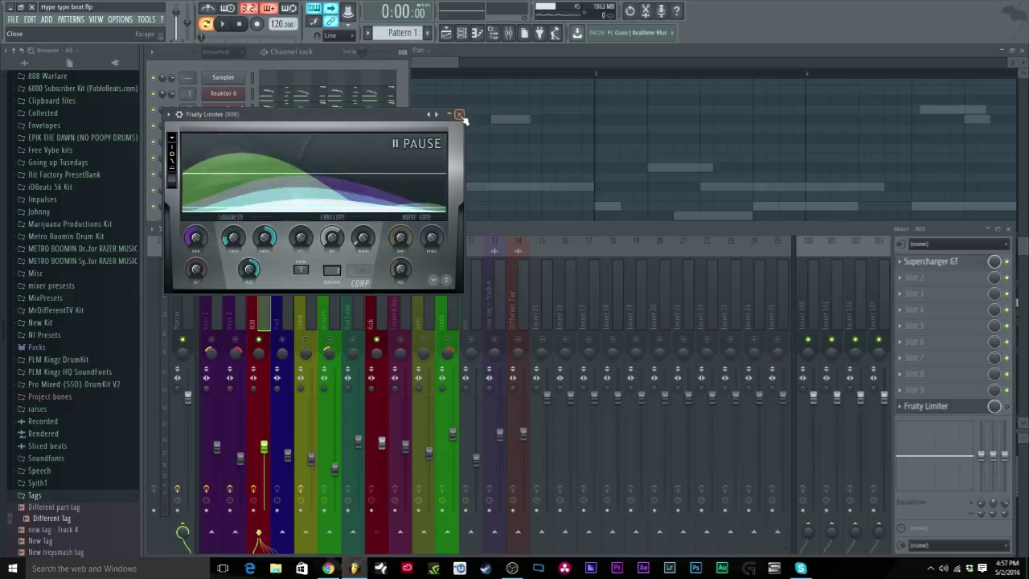
{"action": "left_click", "coordinate": [460, 114]}
{"action": "left_click", "coordinate": [910, 408]}
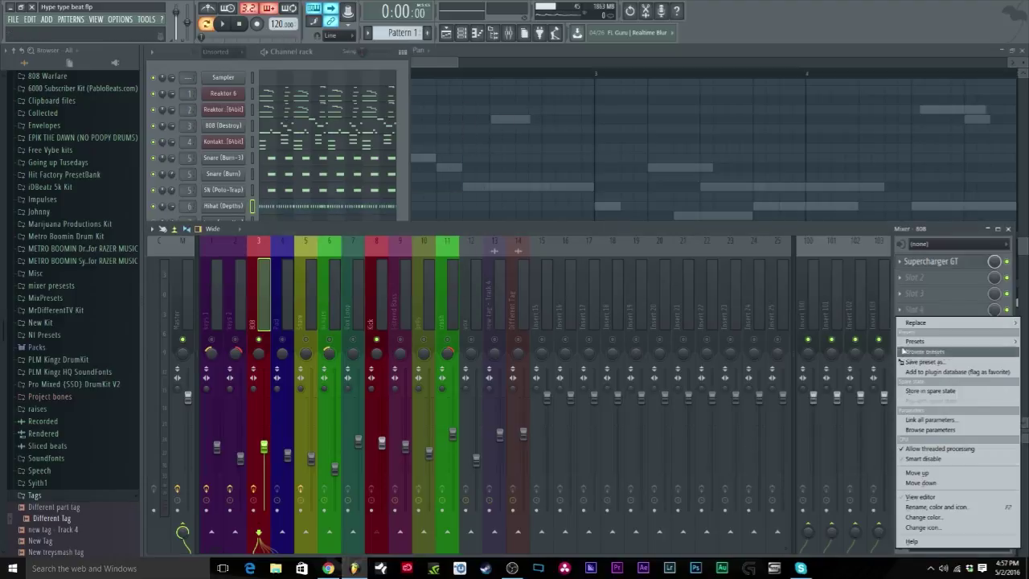
{"action": "mouse_move", "coordinate": [910, 324]}
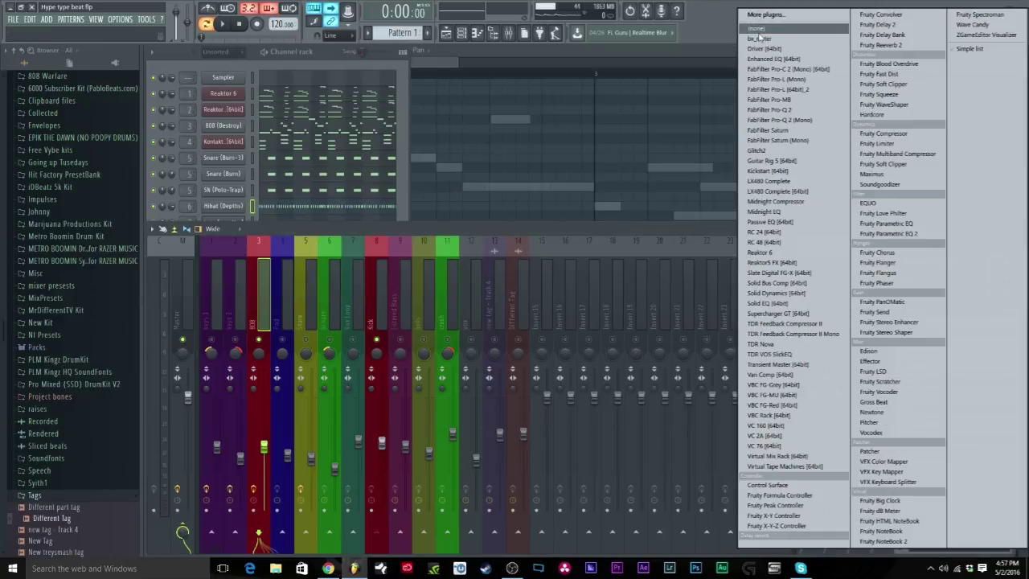
Open Supercharger GT on the 808 track and set its Sidechain level to +20.0 dB during playback.
{"action": "left_click", "coordinate": [778, 313]}
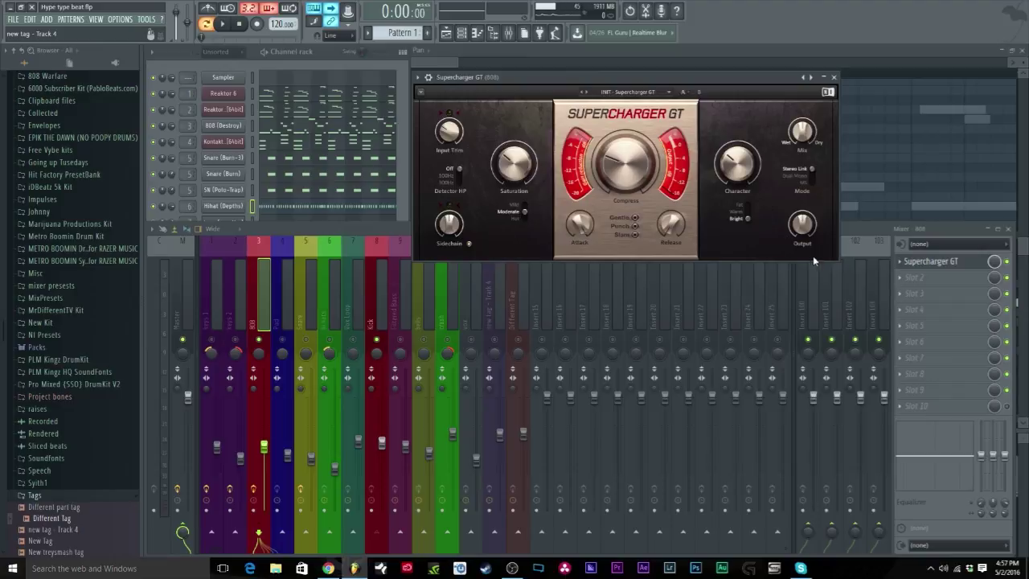
{"action": "key", "text": "space"}
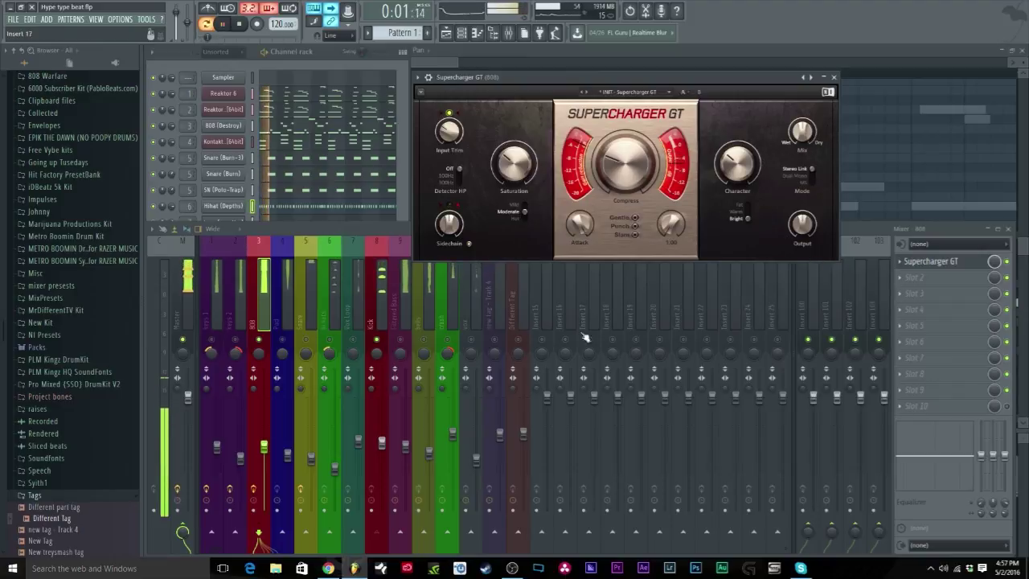
{"action": "mouse_move", "coordinate": [449, 225]}
{"action": "left_mouse_down"}
{"action": "mouse_move", "coordinate": [450, 207]}
{"action": "mouse_move", "coordinate": [454, 231]}
{"action": "left_mouse_up"}
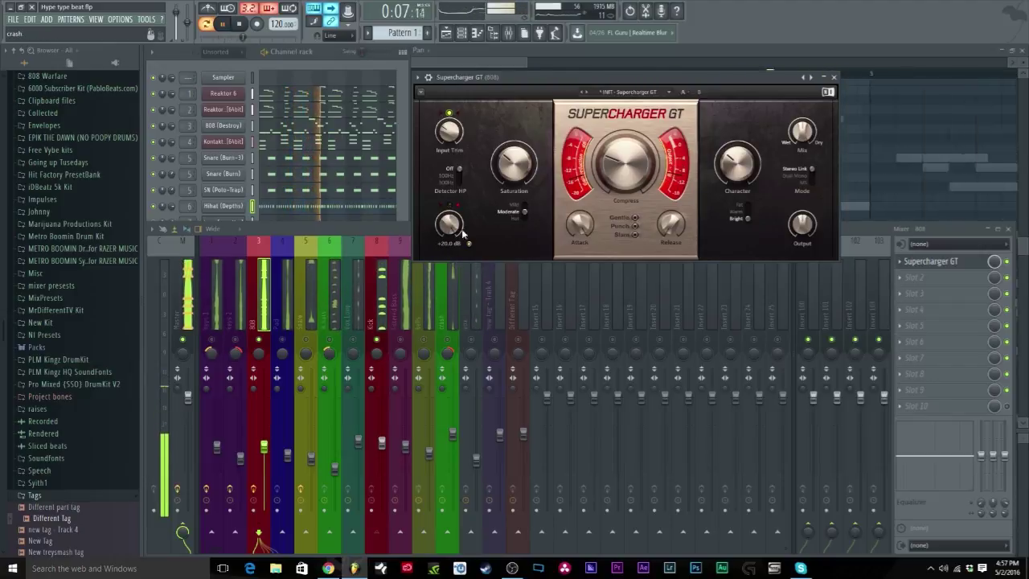
Close Supercharger GT, stop playback and save the project.
{"action": "left_click", "coordinate": [834, 78]}
{"action": "key", "text": "space"}
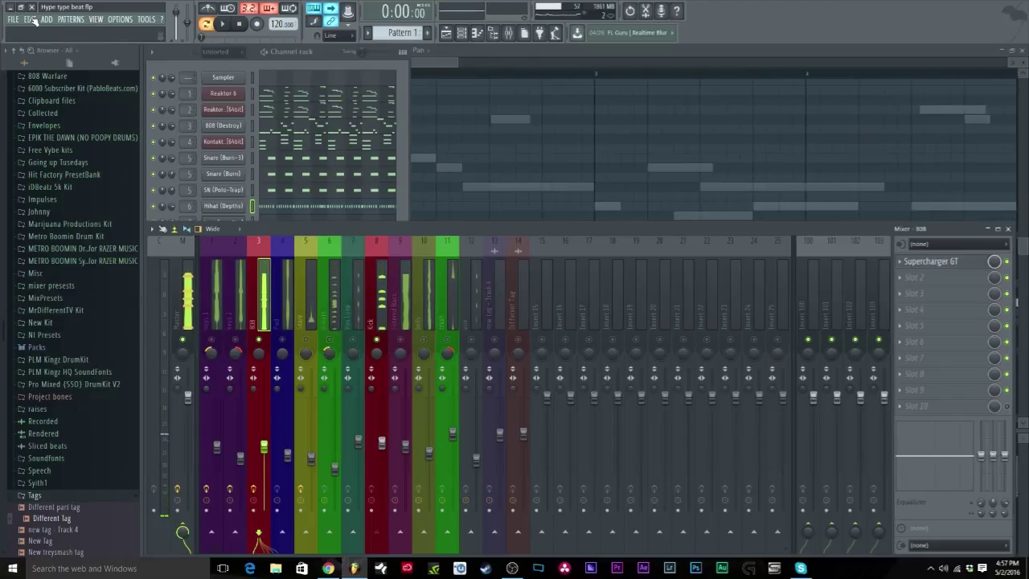
{"action": "left_click", "coordinate": [13, 19]}
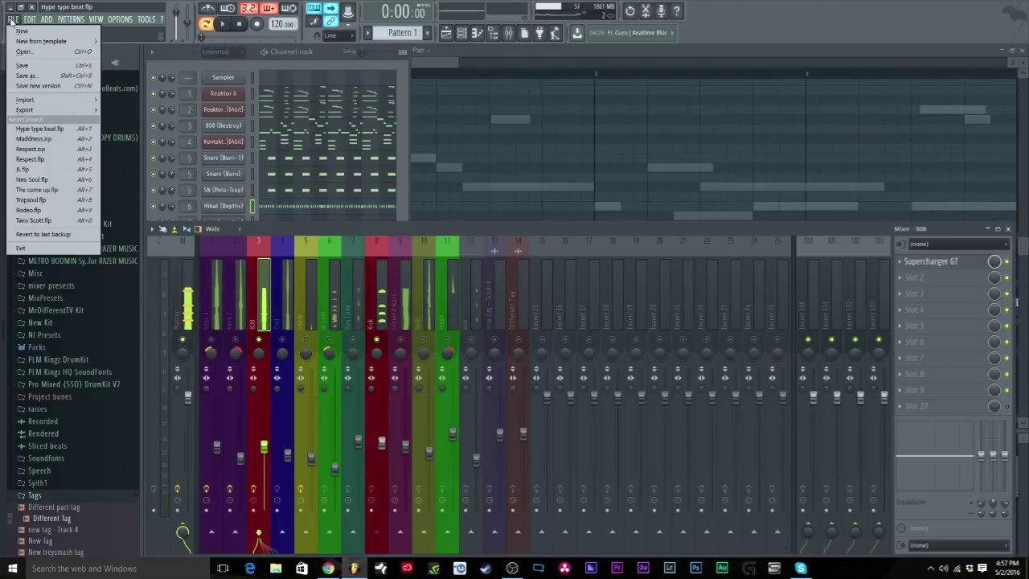
{"action": "left_click", "coordinate": [22, 65]}
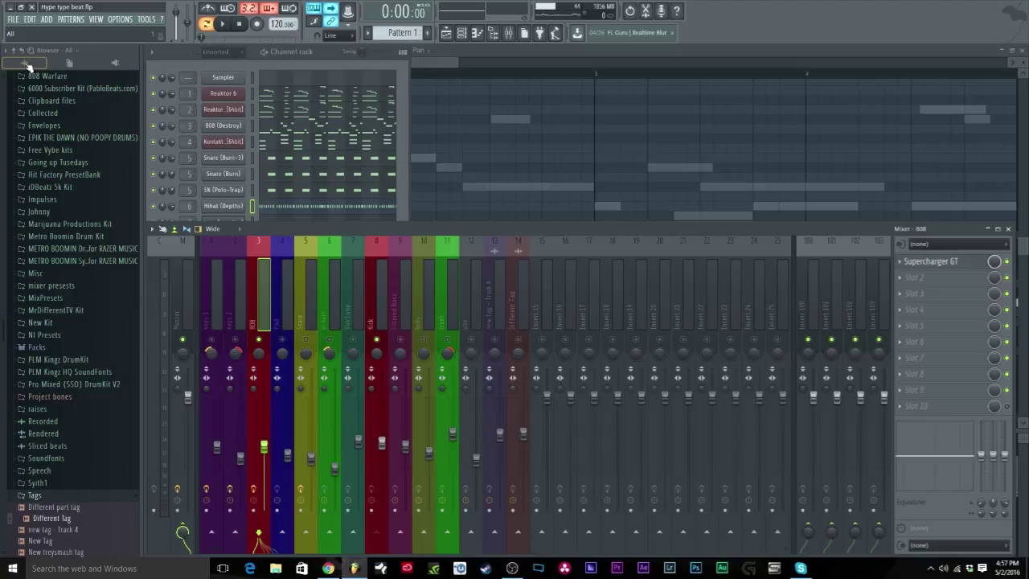
Inspect Solid Bus Comp and FabFilter Pro-L on the Master track, and play the full beat to audition the bus compression.
{"action": "left_click", "coordinate": [187, 290]}
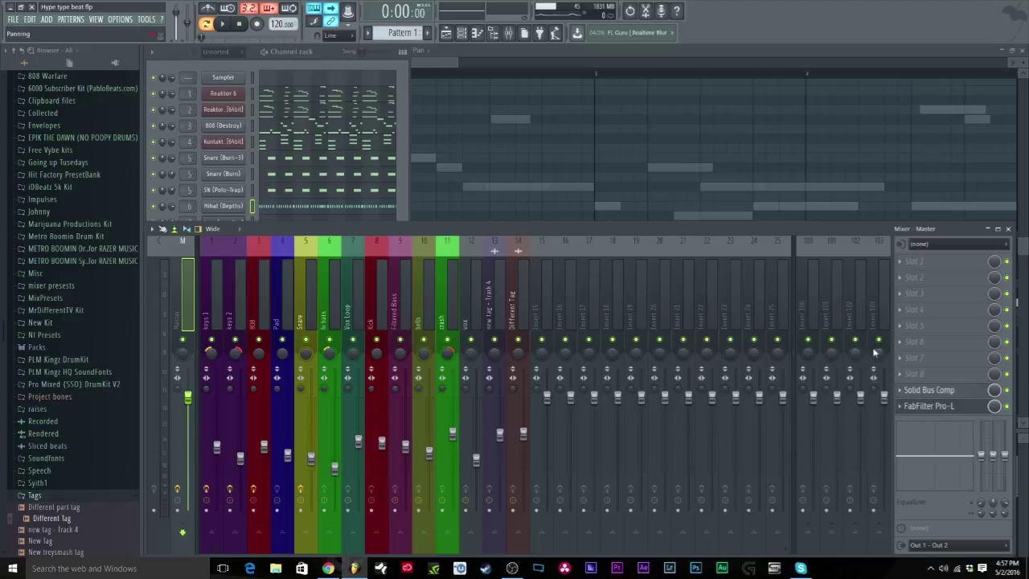
{"action": "left_click", "coordinate": [923, 391]}
{"action": "left_click_drag", "start_coordinate": [515, 133], "coordinate": [674, 87]}
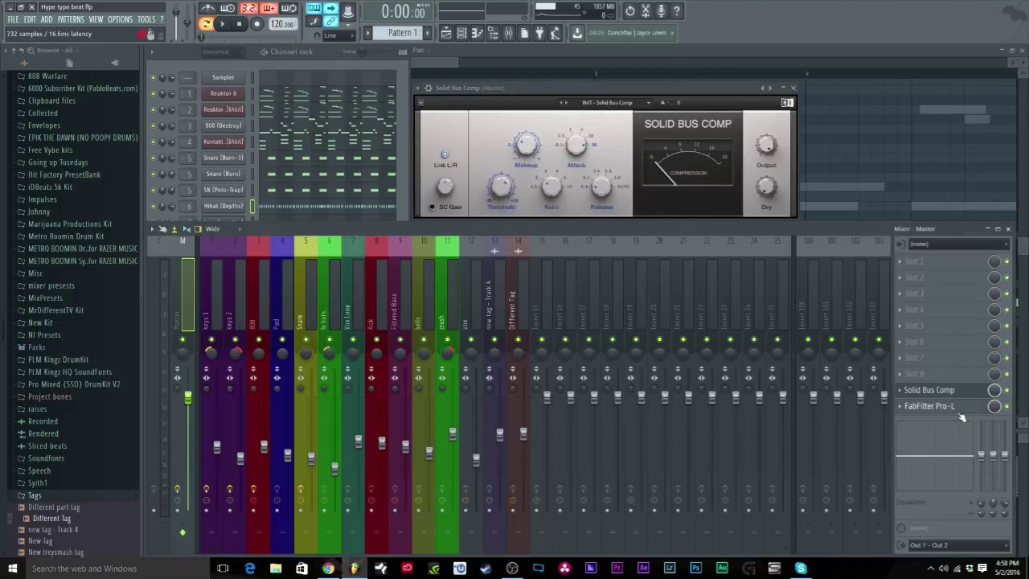
{"action": "left_click", "coordinate": [932, 406]}
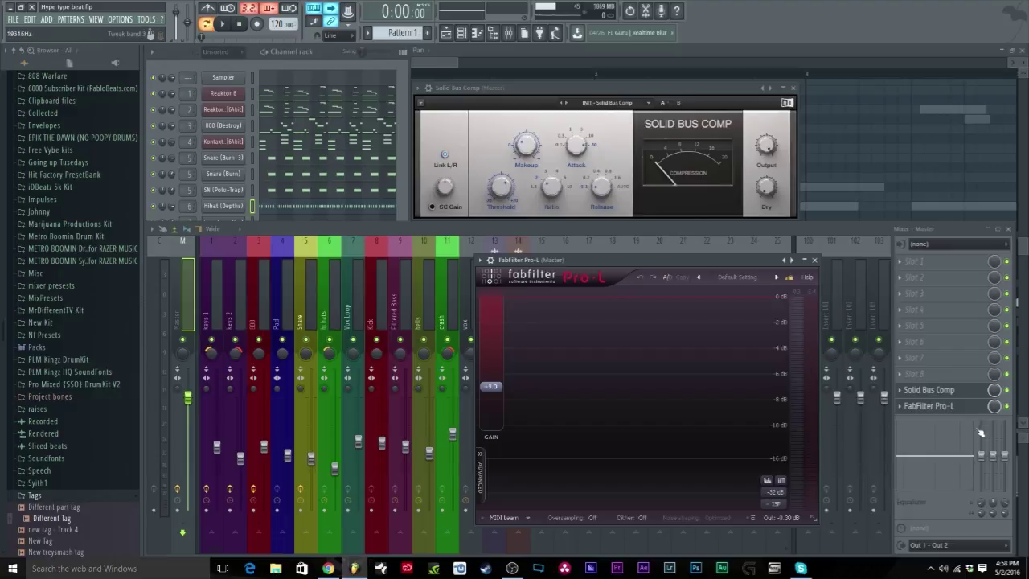
{"action": "key", "text": "Escape"}
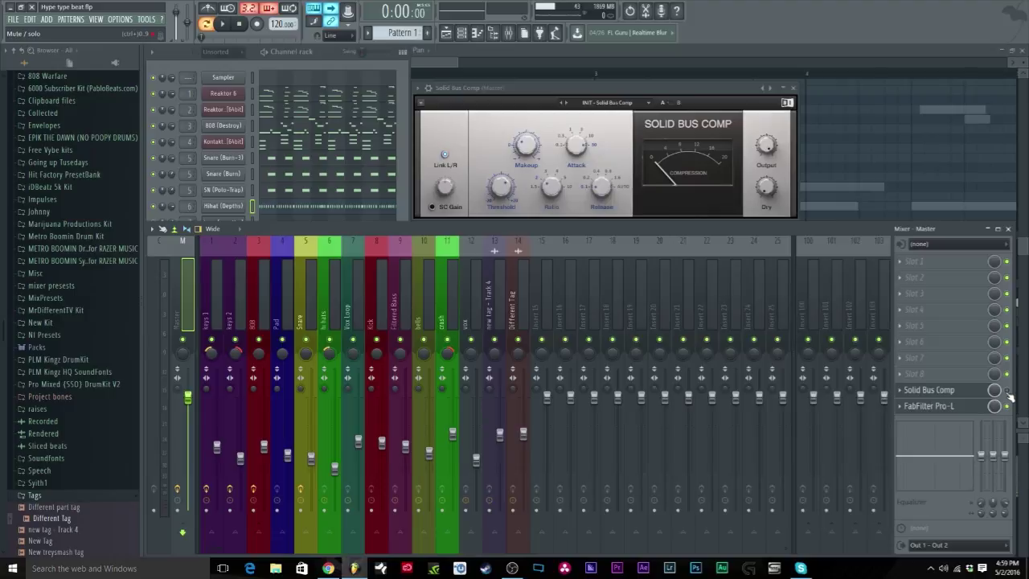
{"action": "key", "text": "space"}
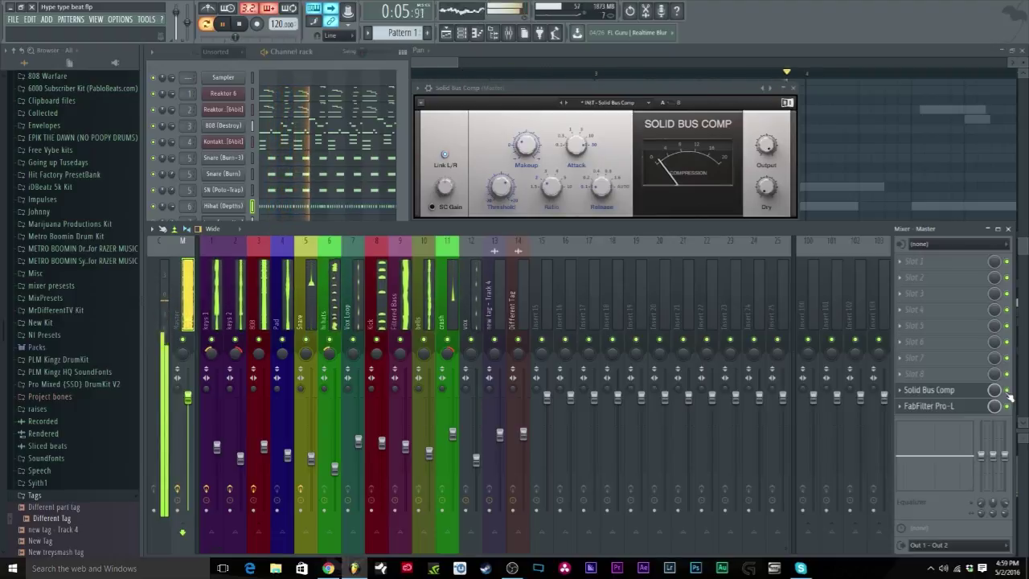
{"action": "left_click", "coordinate": [238, 24]}
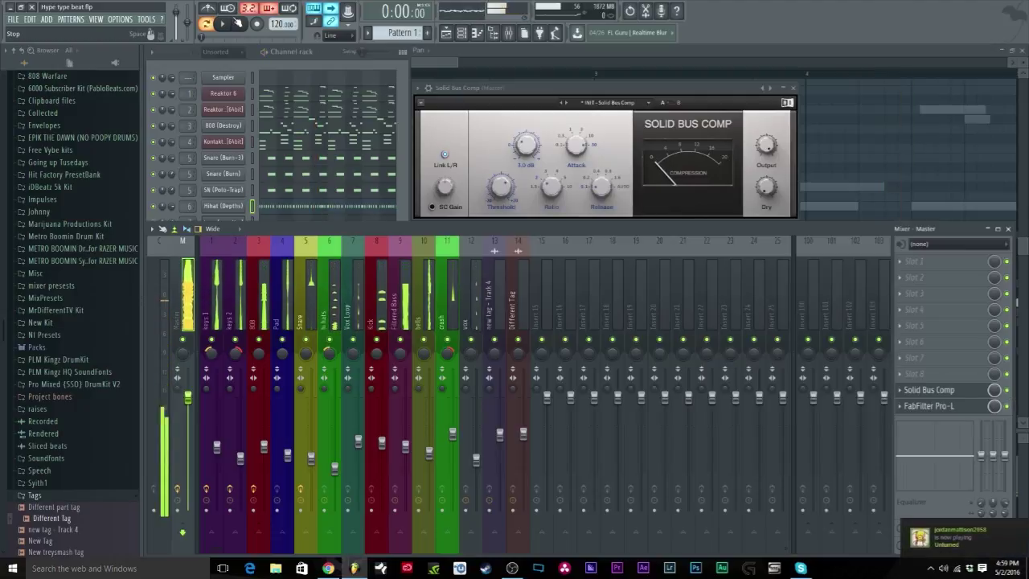